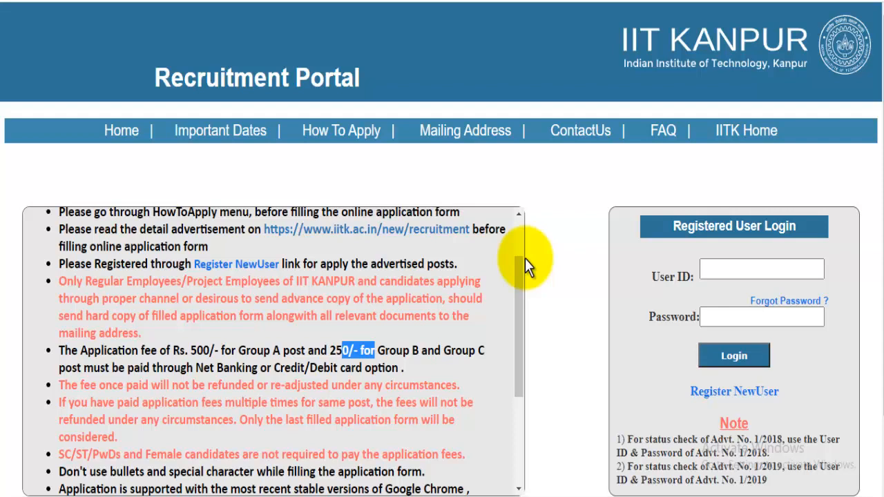
# Scroll down through the home page's important instructions to reach the Register NewUser link.
pyautogui.scroll(-2, 539, 259)
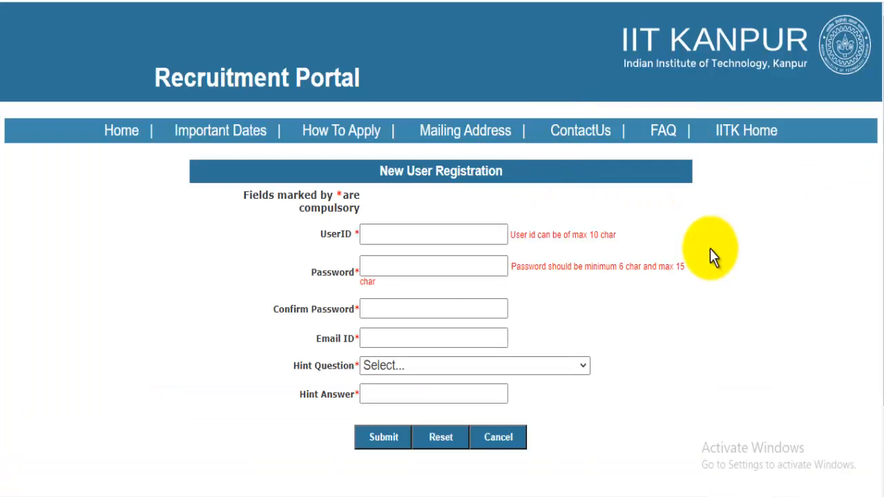
# Enlarge the page, then enter a new user ID, a password and its confirmation.
pyautogui.hotkey('ctrl', '+')
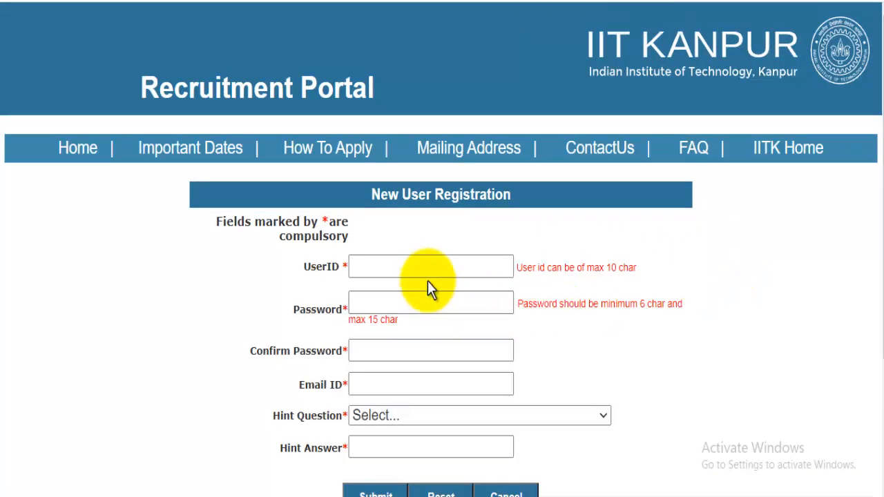
pyautogui.click(426, 270)
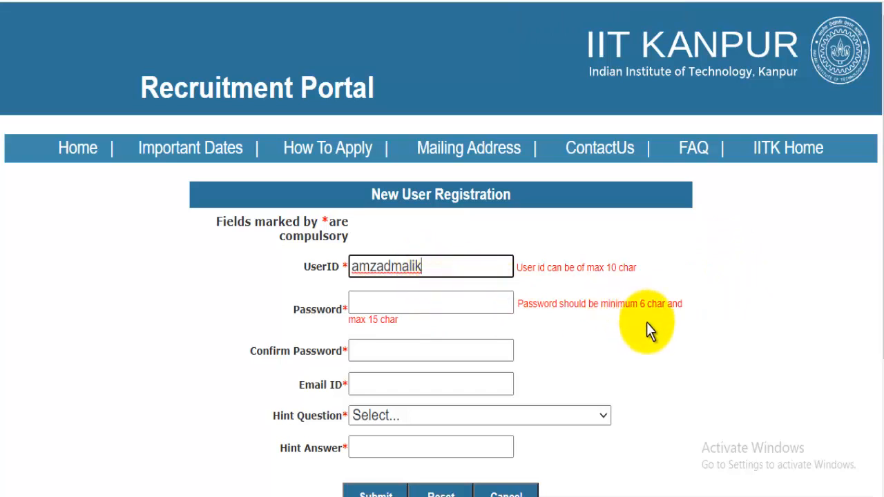
pyautogui.click(391, 303)
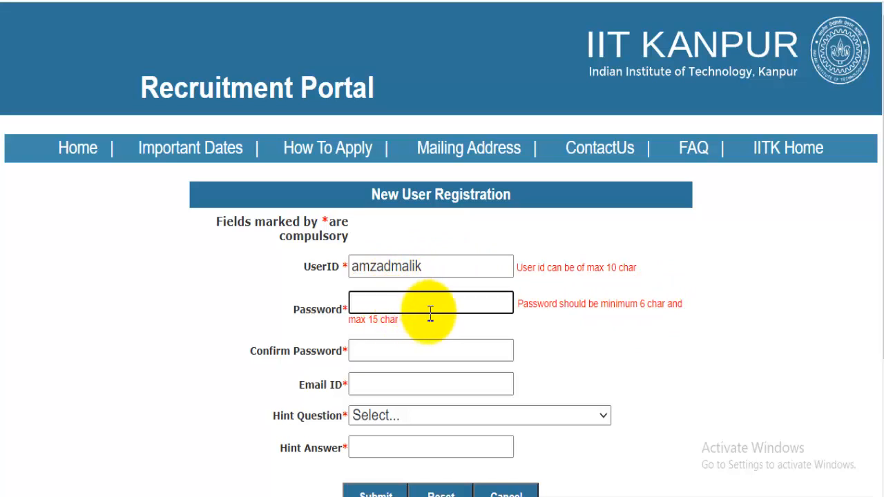
pyautogui.click(393, 349)
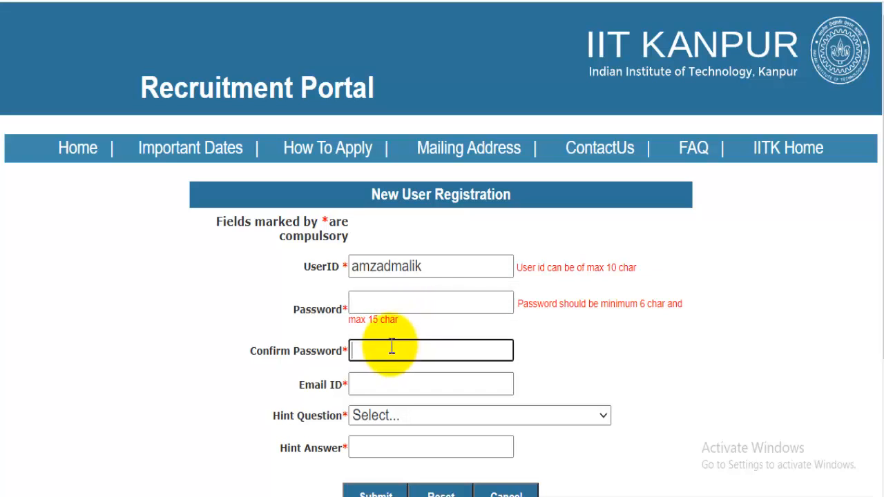
pyautogui.scroll(-1, 388, 316)
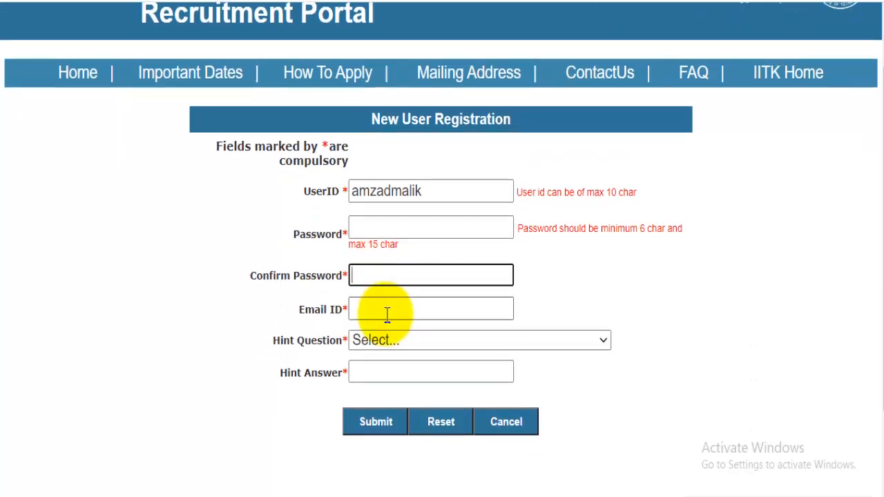
# Add the applicant's e-mail, the first-school hint question and its answer, then submit registration.
pyautogui.click(388, 311)
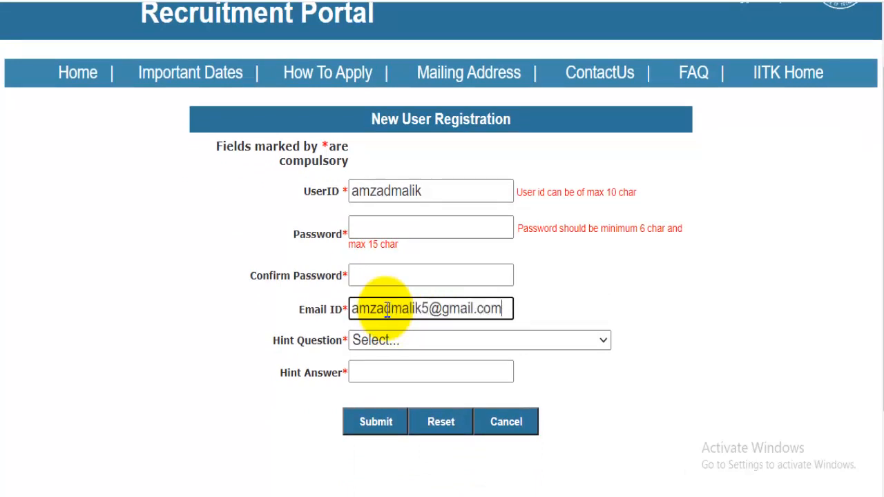
pyautogui.click(389, 342)
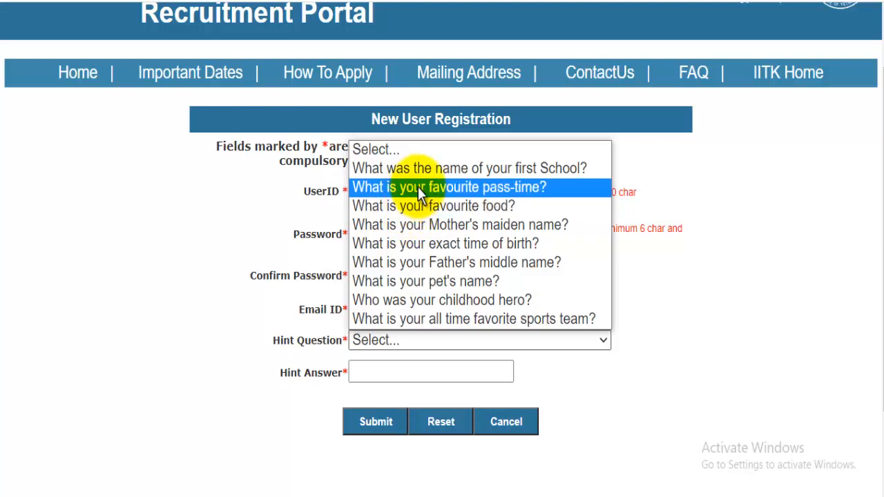
pyautogui.click(434, 168)
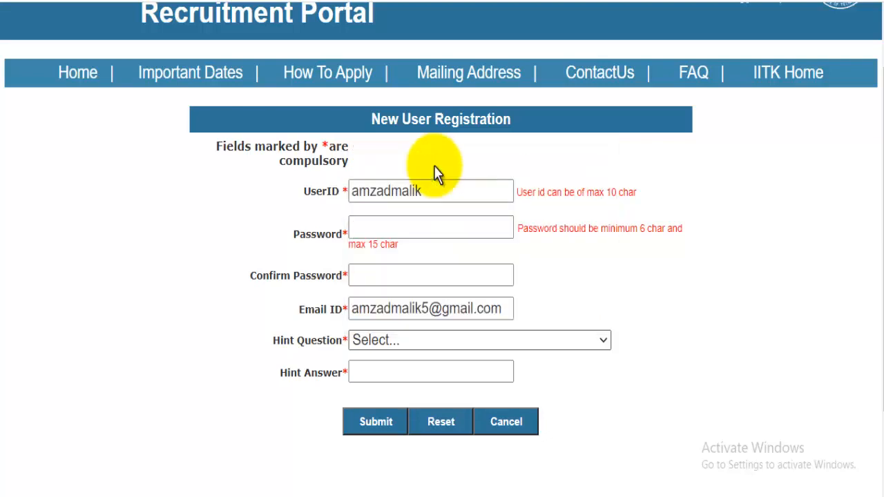
pyautogui.click(405, 364)
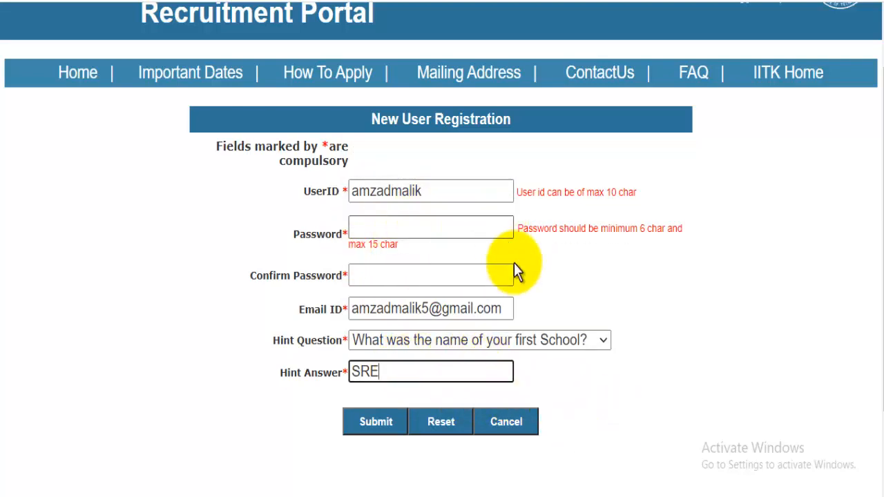
pyautogui.click(384, 433)
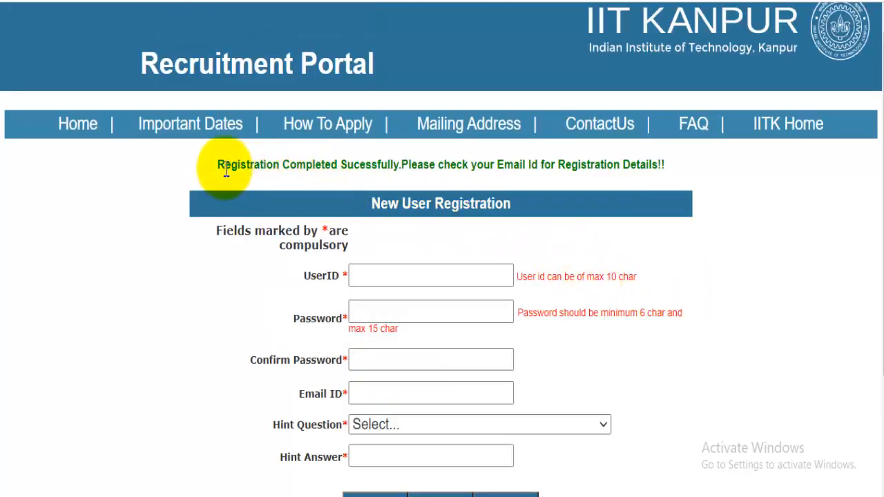
# Log in through Registered User Login with the new user ID and password.
pyautogui.moveTo(224, 167); pyautogui.dragTo(642, 168)
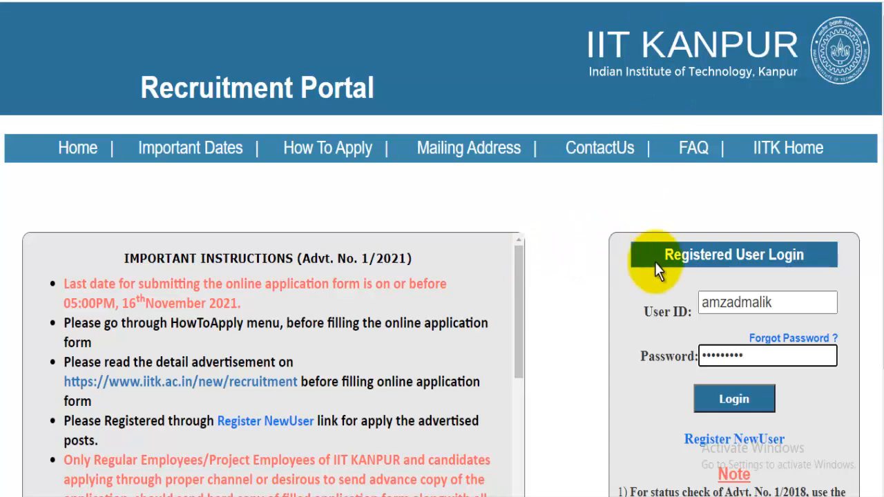
pyautogui.scroll(-1, 878, 197)
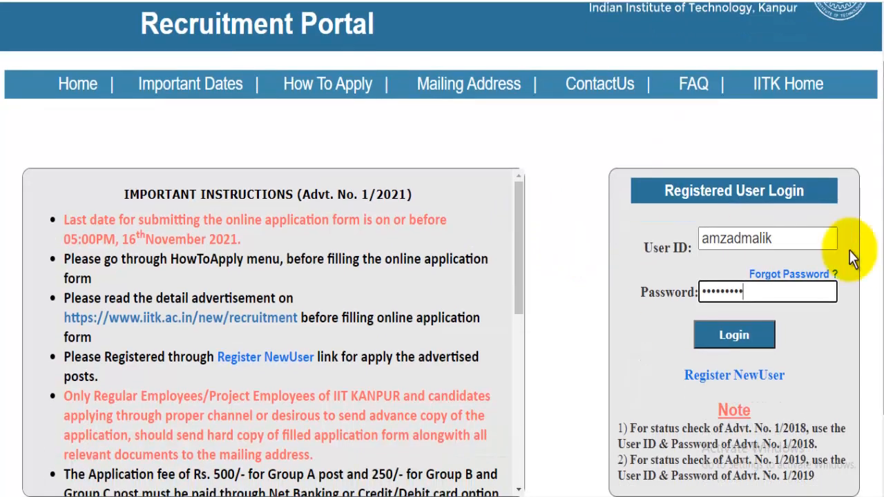
pyautogui.click(791, 238)
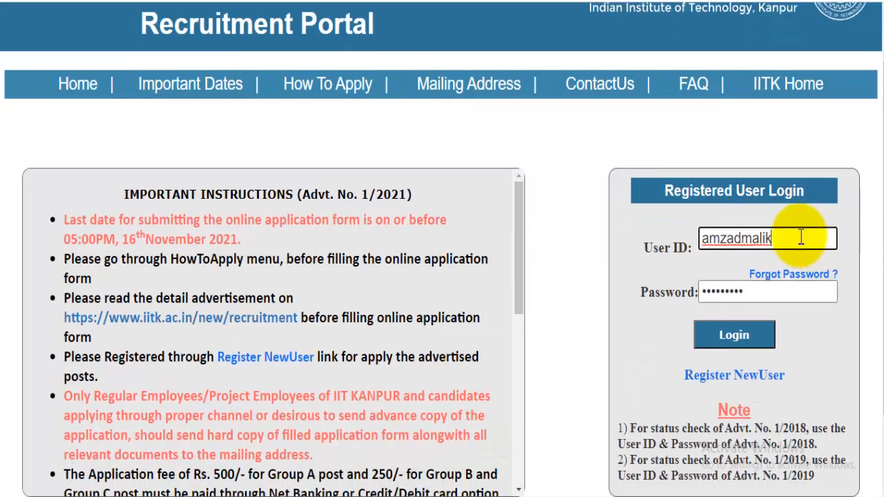
pyautogui.click(778, 291)
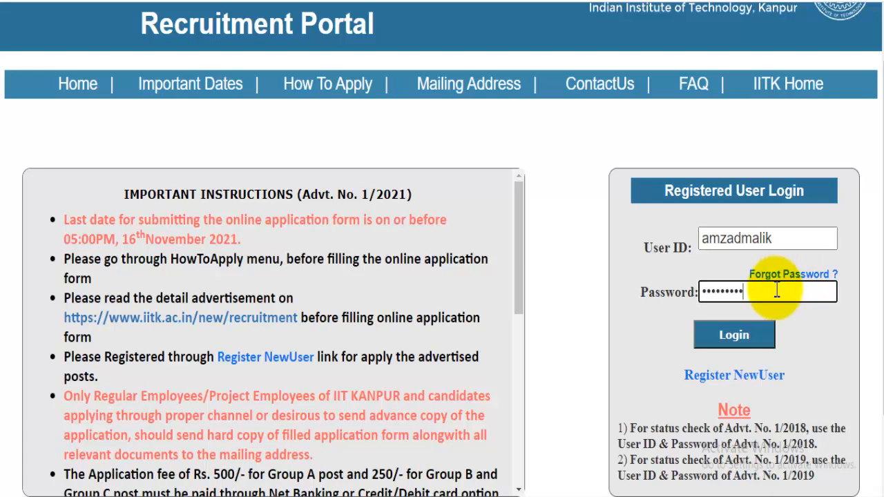
pyautogui.click(751, 336)
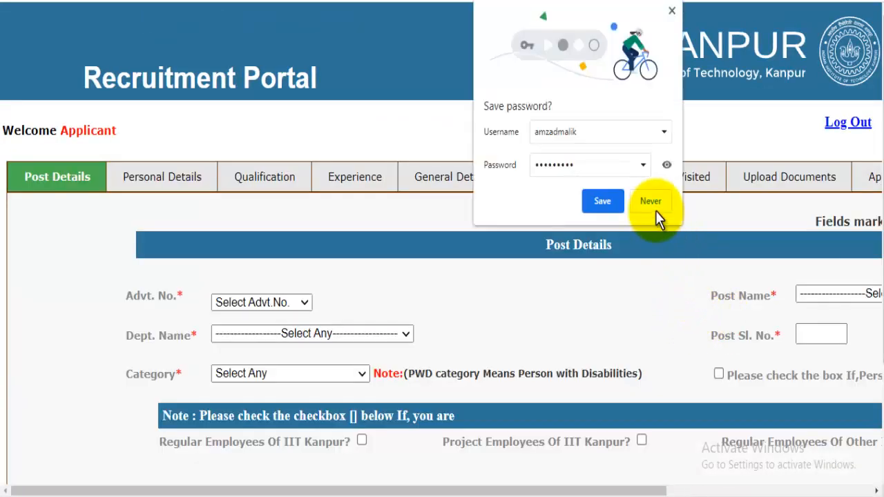
# Decline the browser's password prompt and select Advt. No. 1/2021 with post JR. ASSISTANT.
pyautogui.click(655, 208)
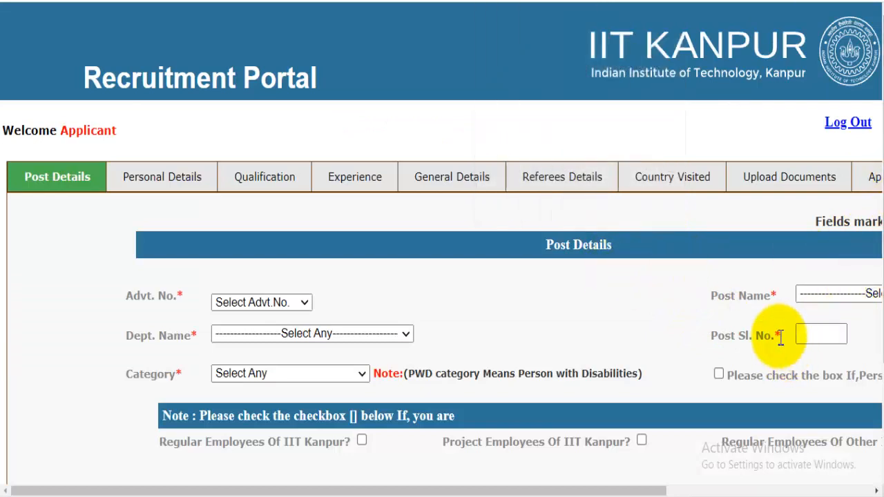
pyautogui.click(261, 302)
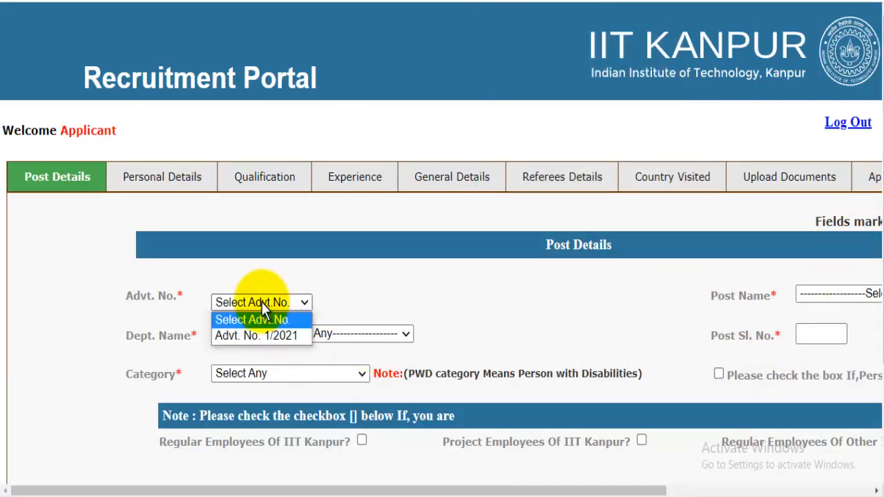
pyautogui.click(265, 338)
pyautogui.moveTo(504, 489); pyautogui.dragTo(710, 492)
pyautogui.click(574, 296)
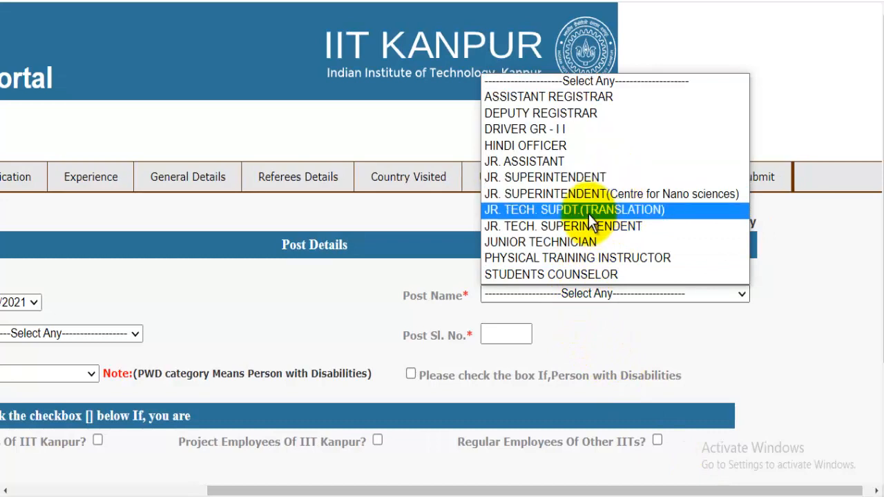
pyautogui.click(563, 163)
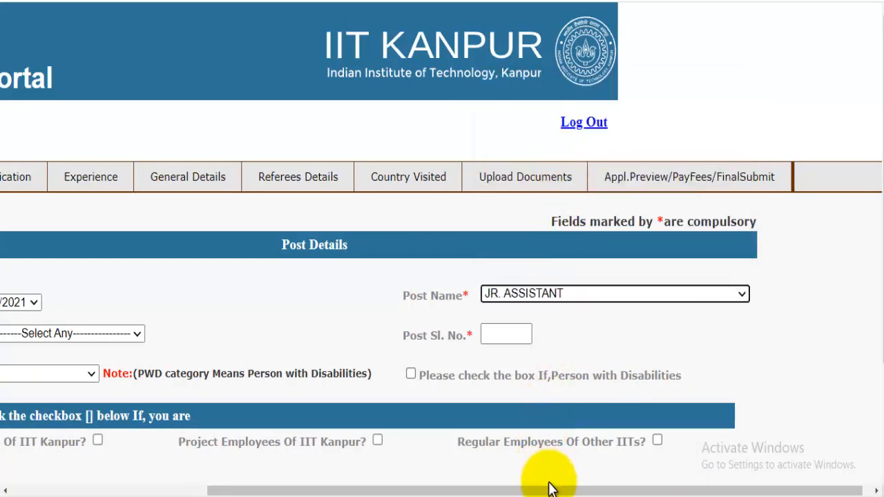
pyautogui.moveTo(540, 492); pyautogui.dragTo(344, 492)
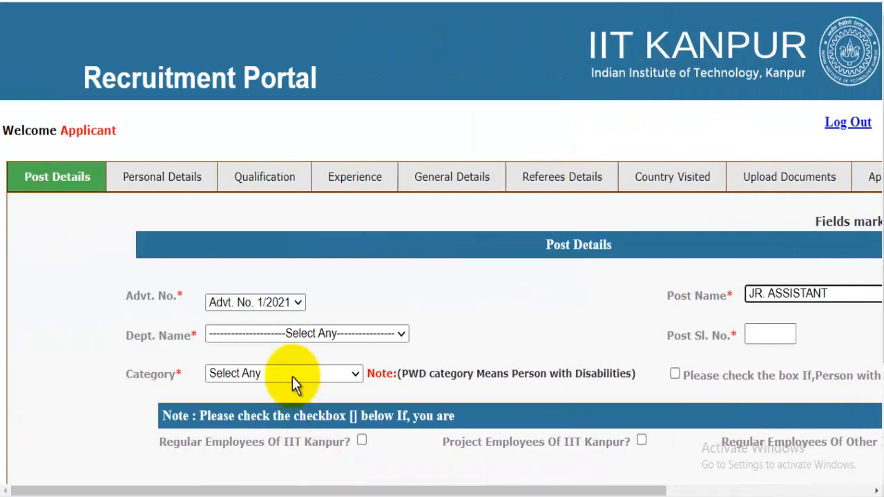
# Choose department Institute and category ST, then save and confirm the post details.
pyautogui.click(290, 335)
pyautogui.click(257, 366)
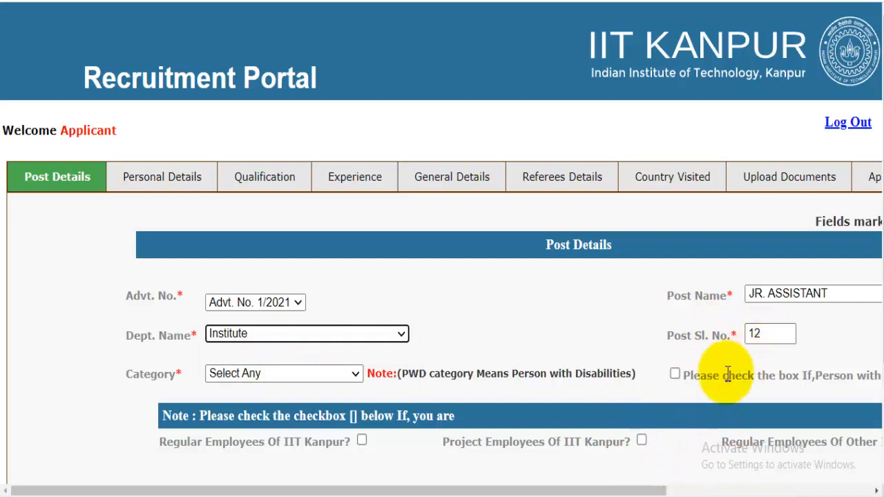
pyautogui.click(278, 377)
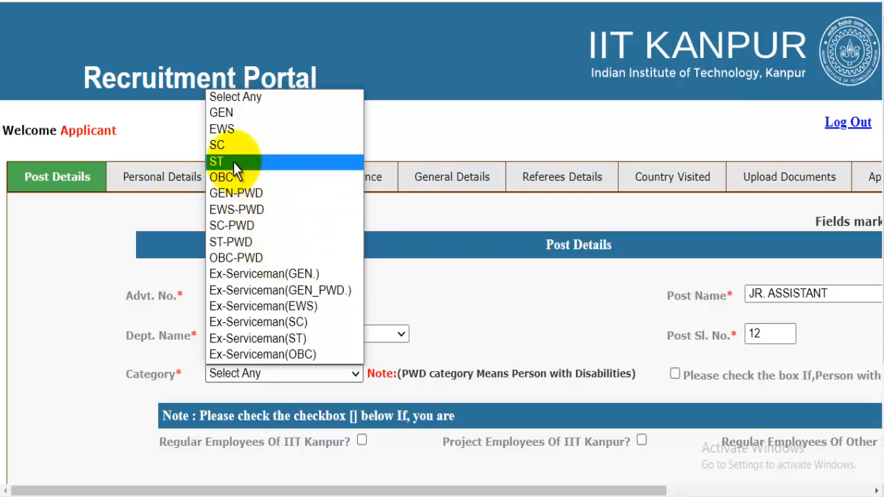
pyautogui.click(375, 311)
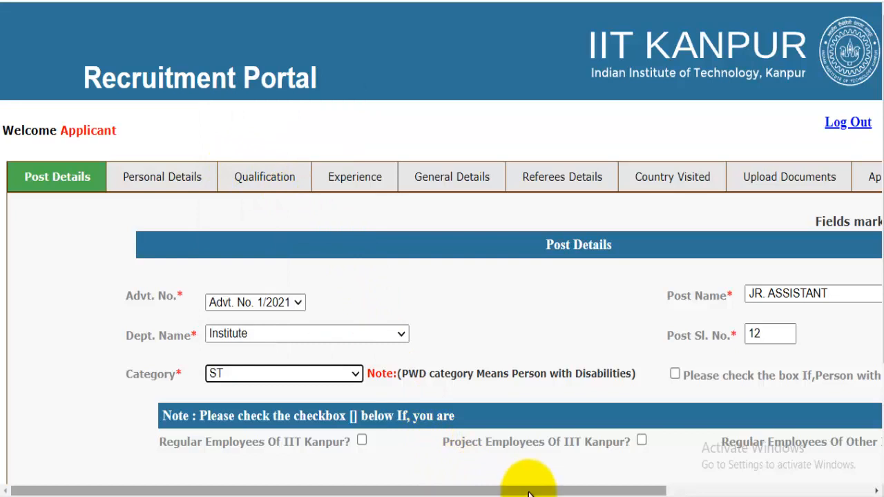
pyautogui.moveTo(535, 492); pyautogui.dragTo(594, 492)
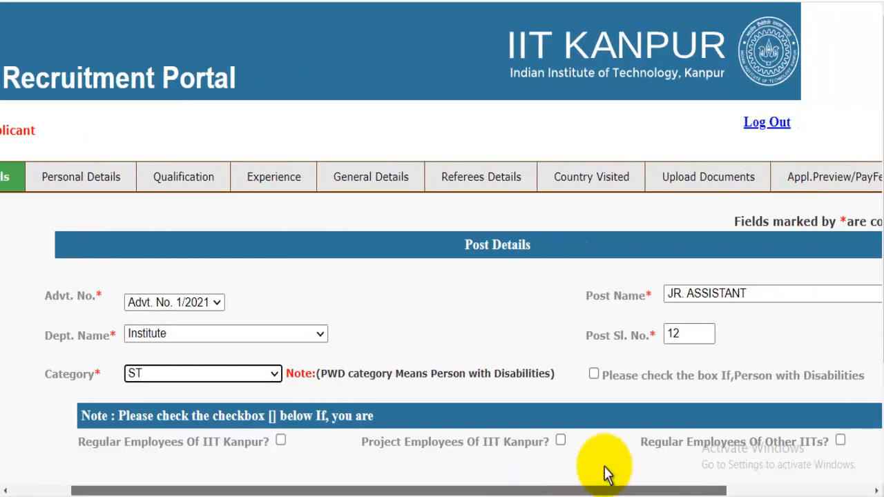
pyautogui.scroll(-2, 626, 401)
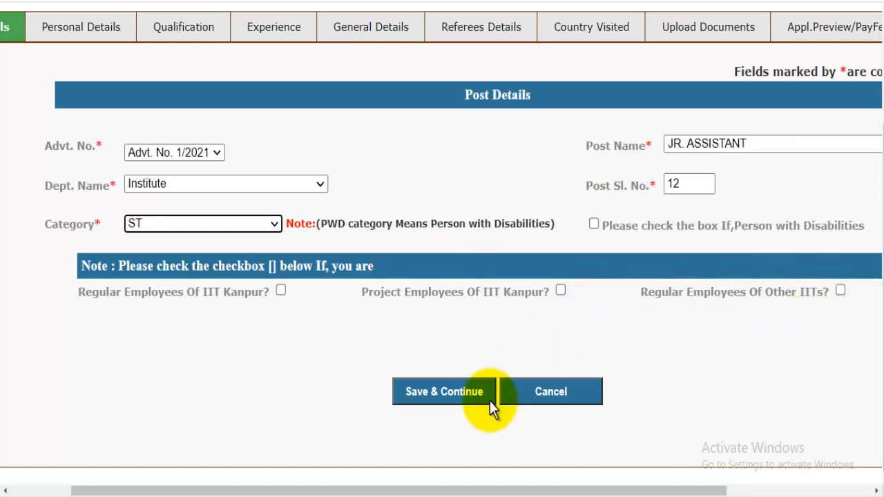
pyautogui.click(454, 394)
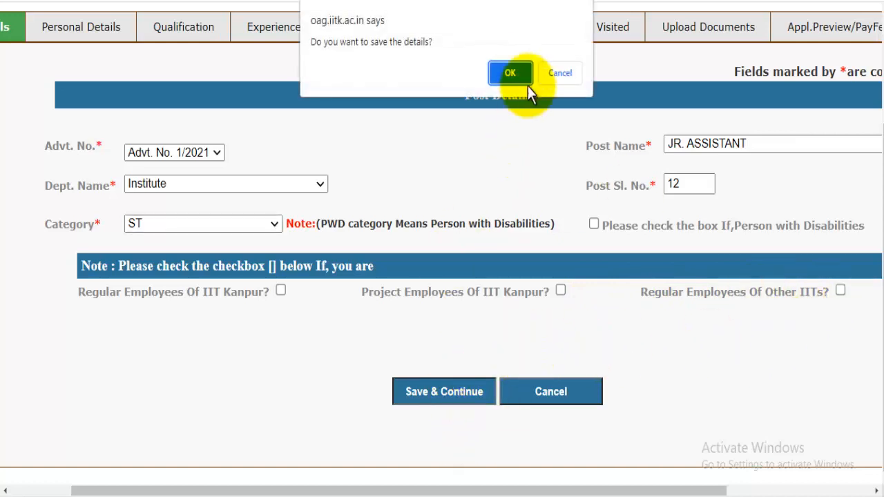
pyautogui.click(515, 72)
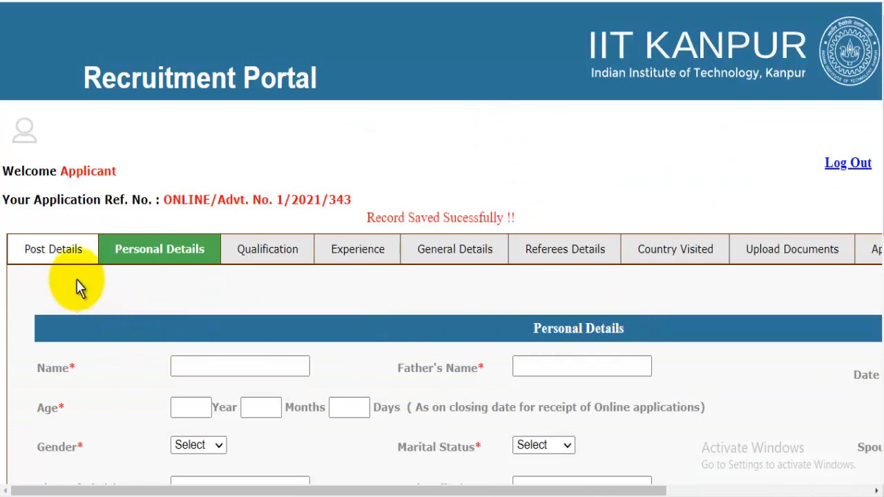
# Enter the applicant's name, father's name and age in years.
pyautogui.click(166, 249)
pyautogui.scroll(-2, 174, 251)
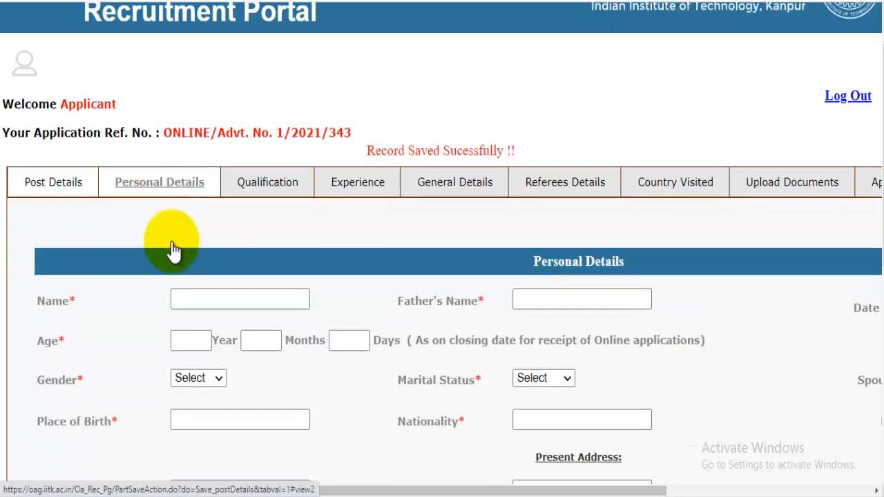
pyautogui.click(217, 221)
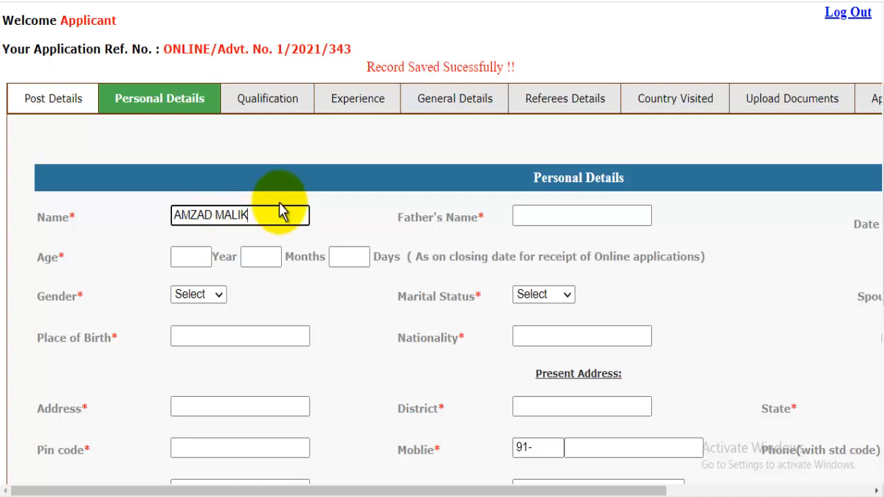
pyautogui.click(549, 209)
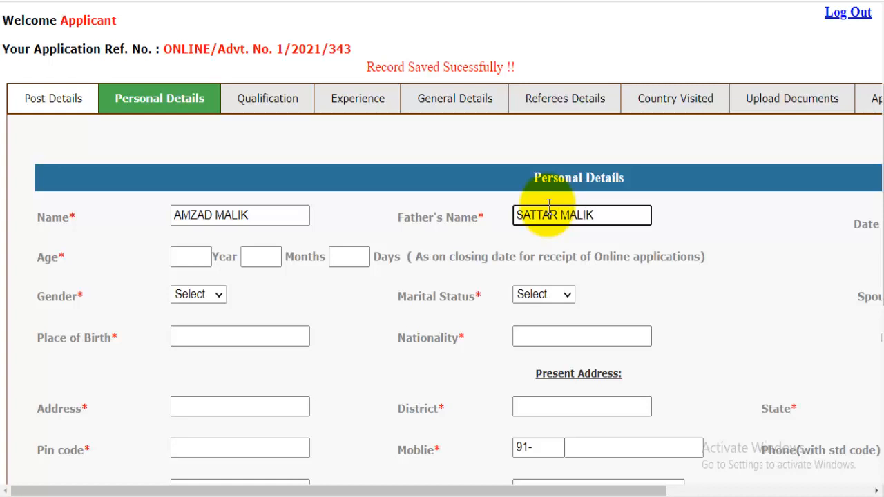
pyautogui.click(195, 257)
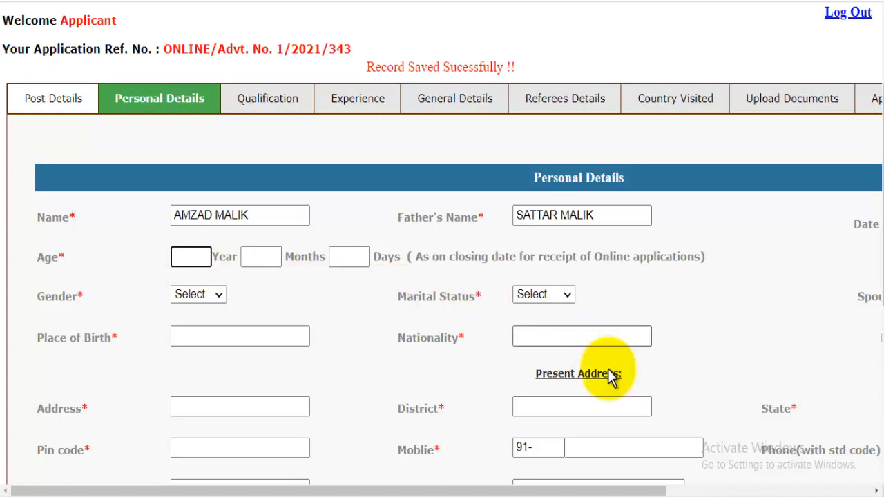
pyautogui.moveTo(634, 492); pyautogui.dragTo(846, 491)
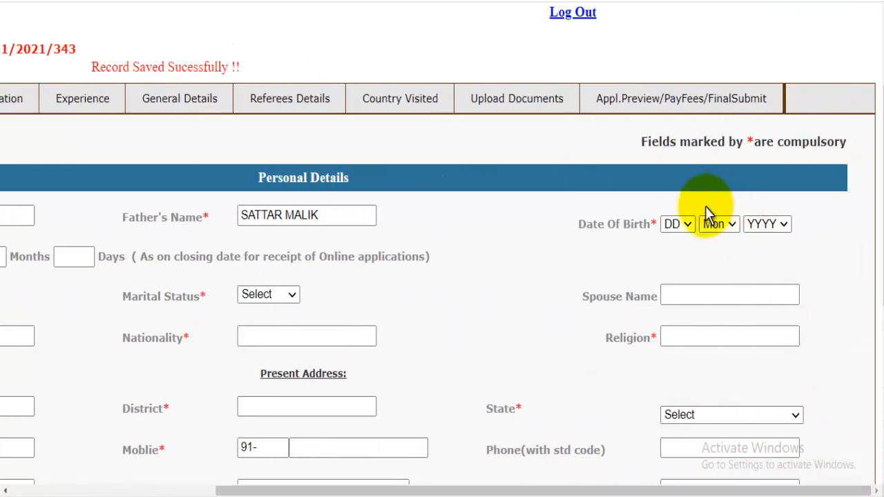
pyautogui.click(678, 226)
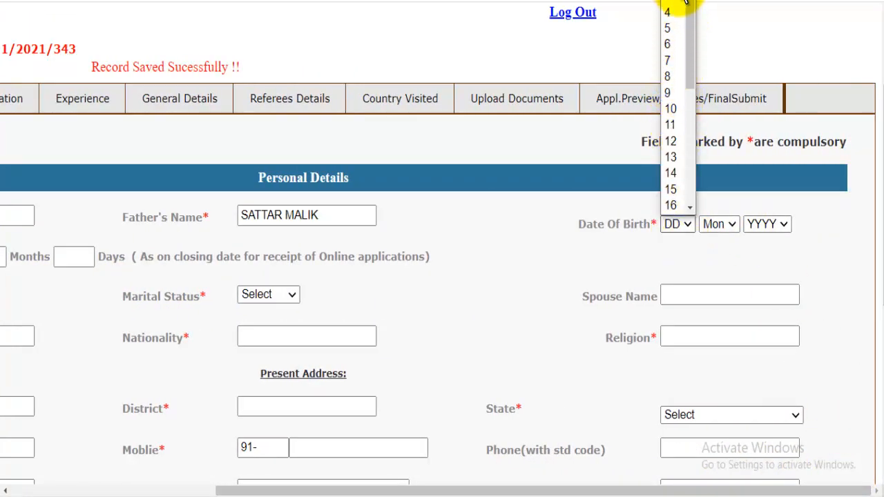
pyautogui.click(669, 8)
pyautogui.click(732, 226)
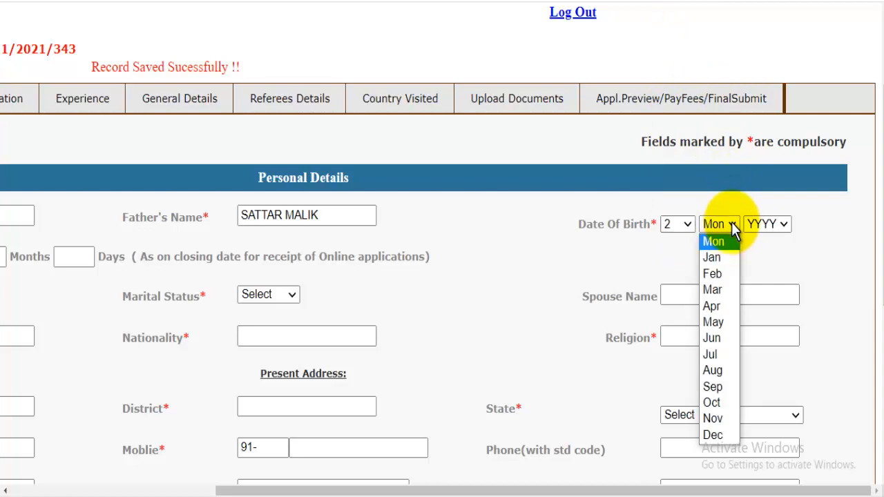
pyautogui.click(722, 322)
pyautogui.click(770, 223)
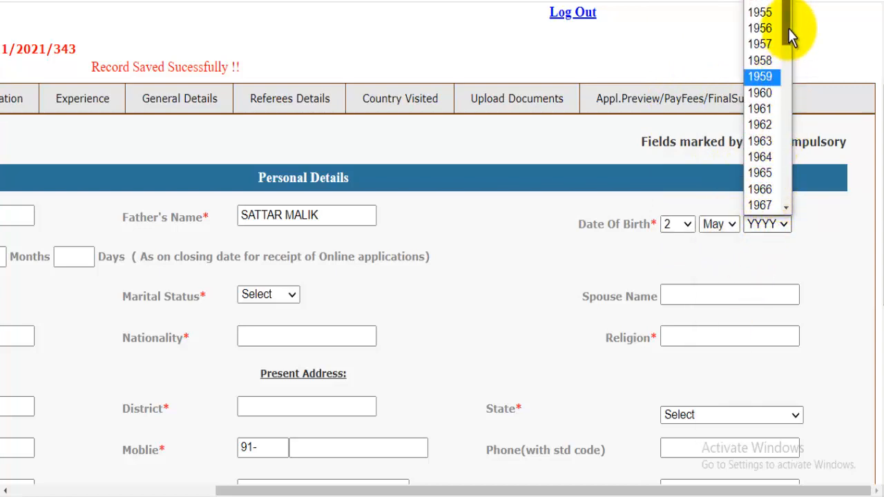
pyautogui.moveTo(789, 27); pyautogui.dragTo(796, 188)
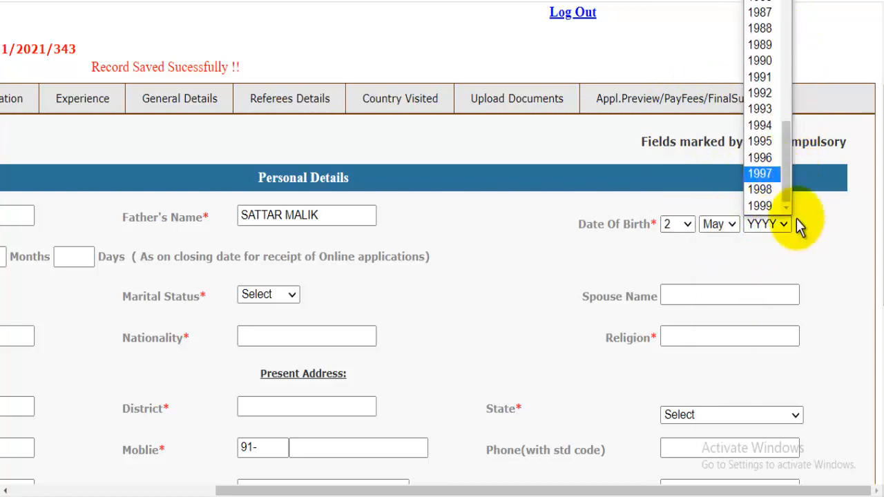
pyautogui.click(764, 184)
pyautogui.moveTo(585, 490); pyautogui.dragTo(310, 488)
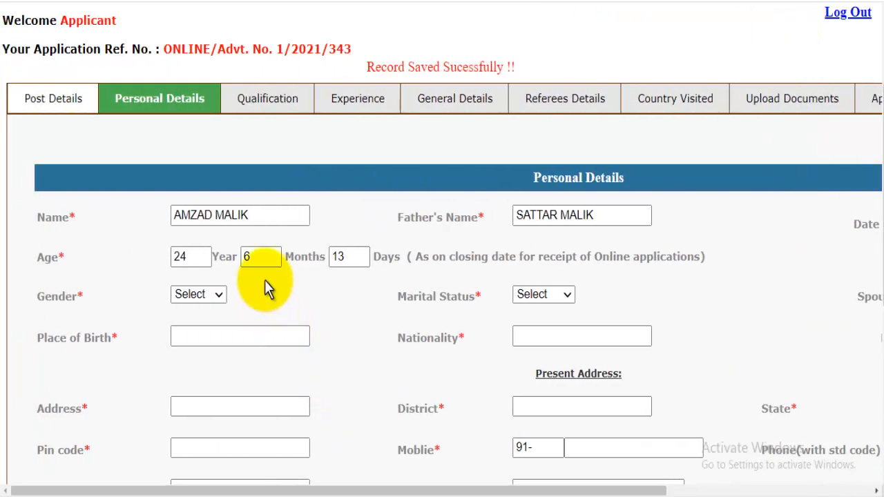
# Set gender to Male and marital status to Single, leaving spouse name blank.
pyautogui.click(195, 297)
pyautogui.click(193, 321)
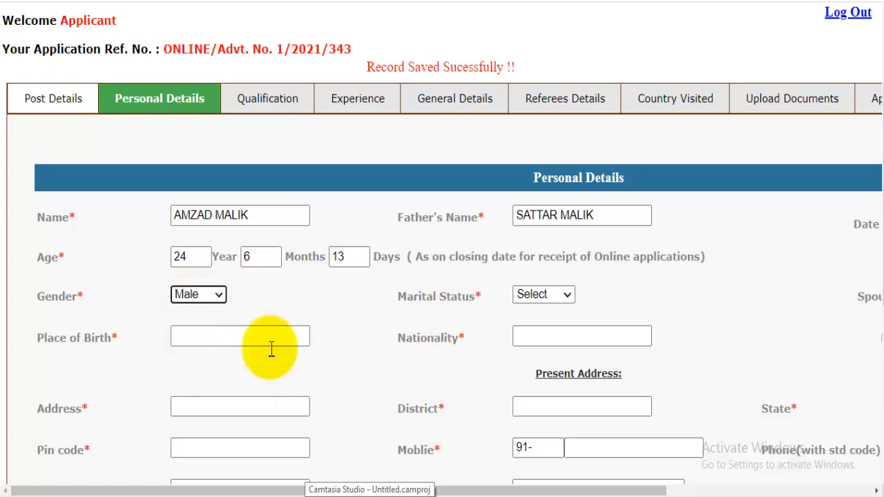
pyautogui.moveTo(579, 492); pyautogui.dragTo(725, 491)
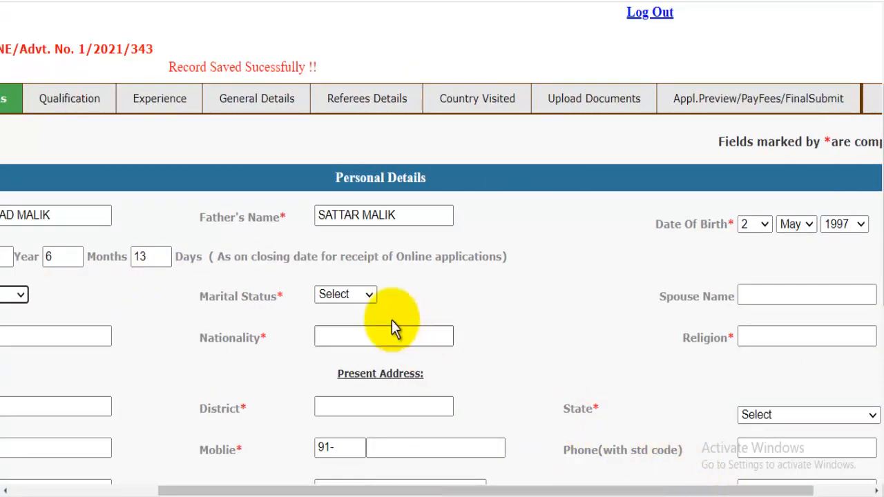
pyautogui.click(349, 297)
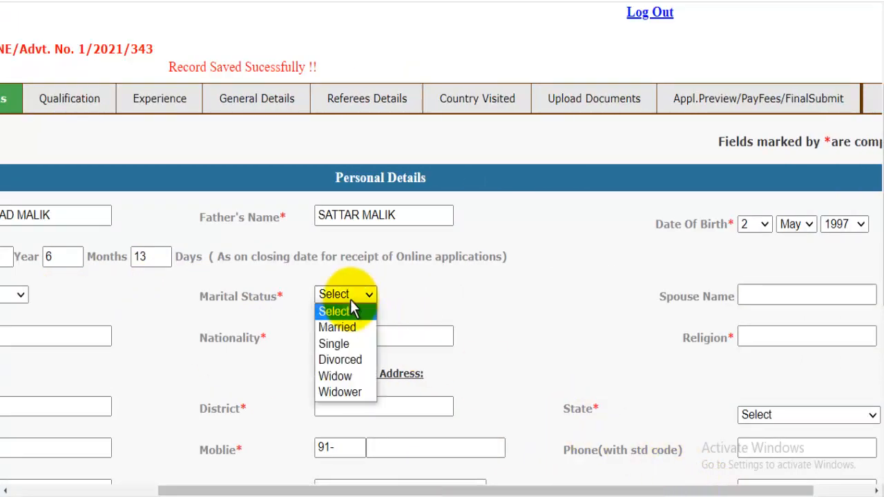
pyautogui.click(343, 347)
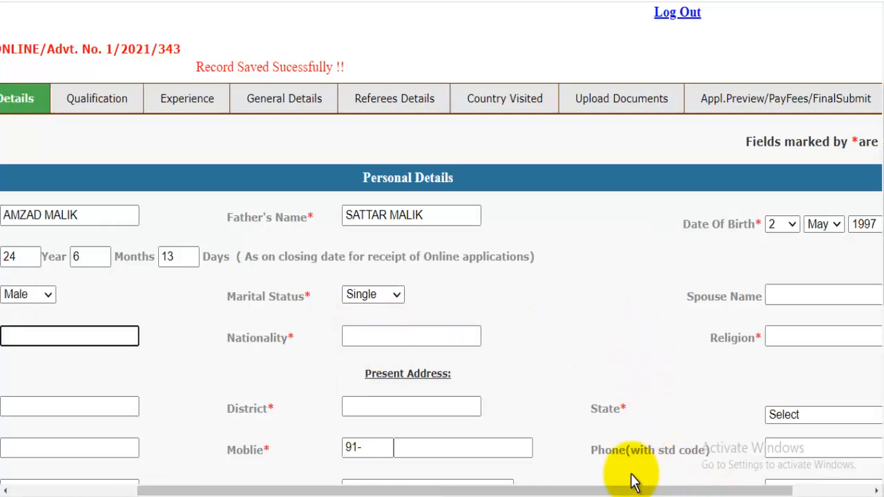
pyautogui.moveTo(651, 491); pyautogui.dragTo(730, 491)
pyautogui.click(706, 298)
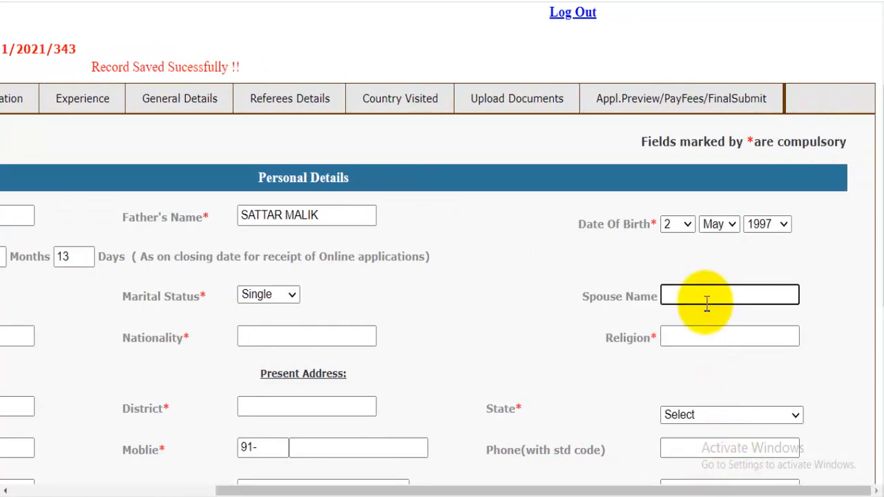
pyautogui.moveTo(612, 490); pyautogui.dragTo(454, 490)
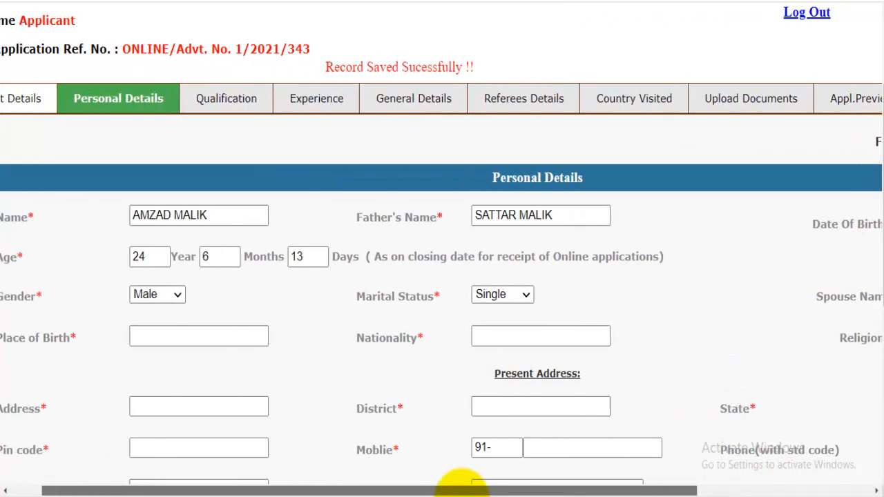
pyautogui.moveTo(227, 488); pyautogui.dragTo(168, 488)
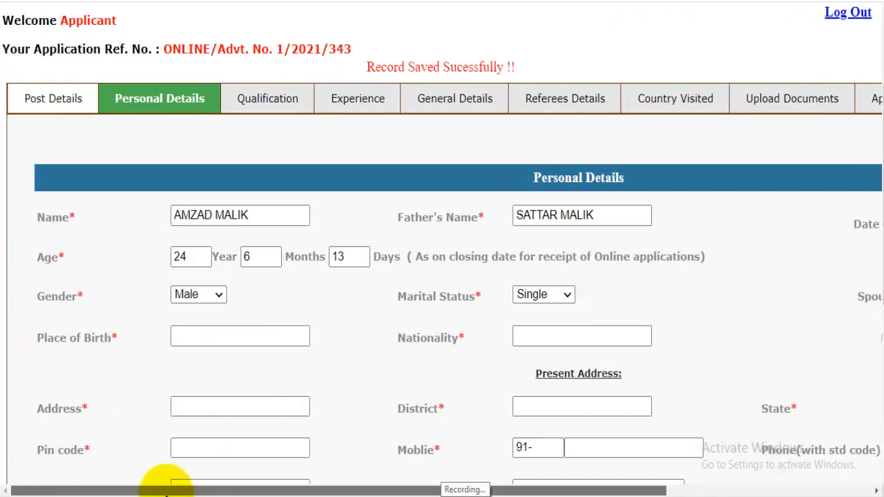
# Fill place of birth Saharanpur, nationality INDIAN and religion MUSLIM.
pyautogui.click(211, 342)
pyautogui.write('Saharanpur')
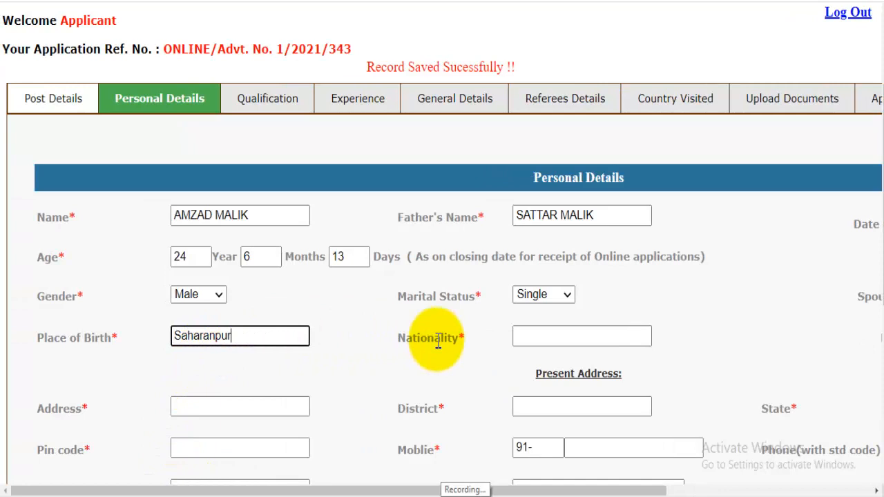
pyautogui.click(553, 329)
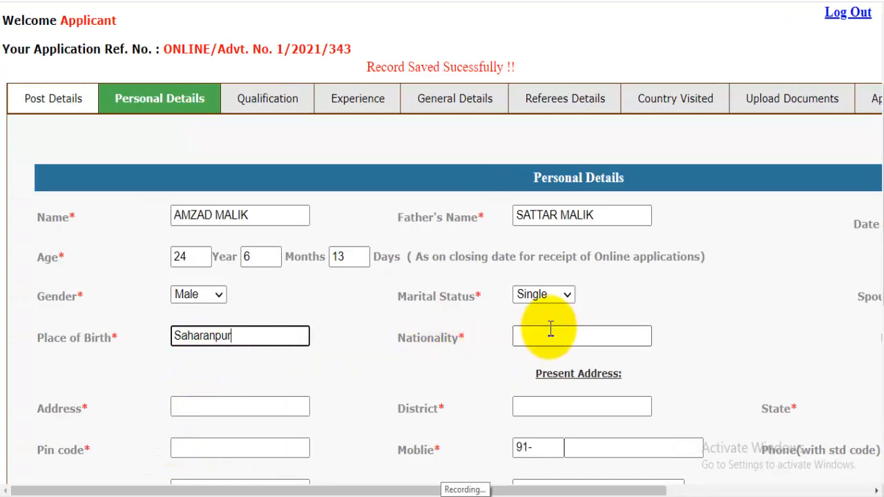
pyautogui.write('IN')
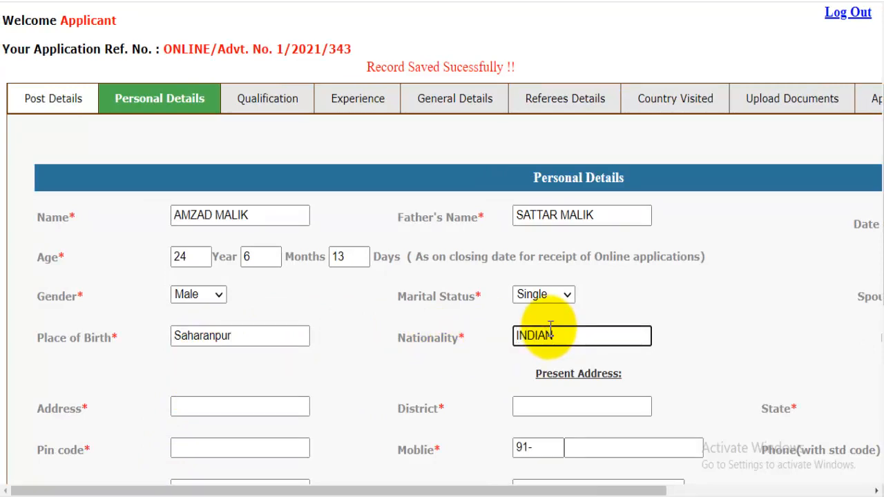
pyautogui.write('DIAN')
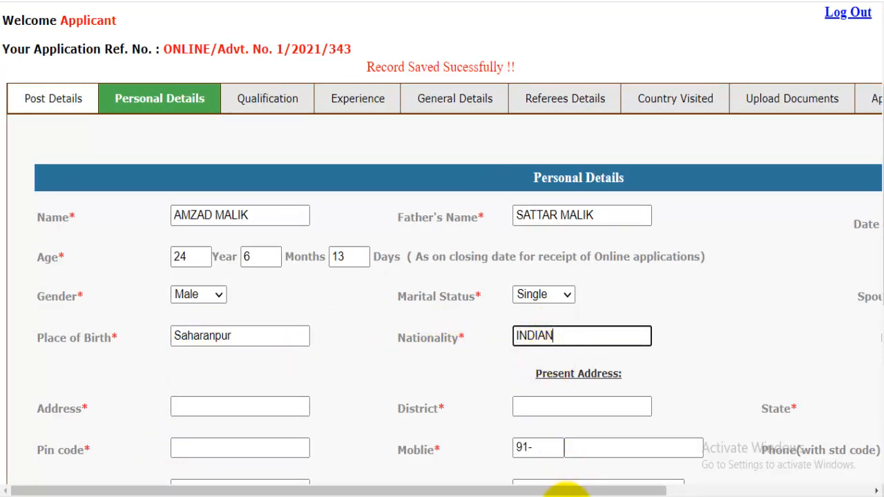
pyautogui.moveTo(574, 488); pyautogui.dragTo(810, 491)
pyautogui.click(627, 343)
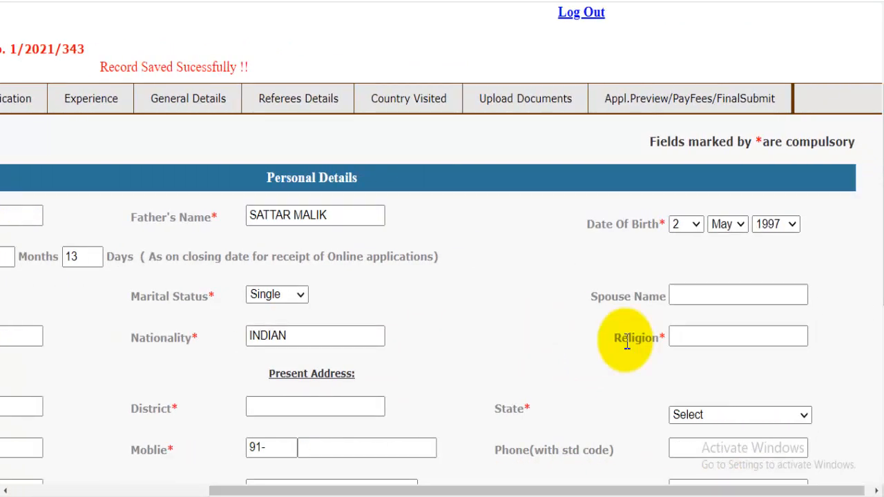
pyautogui.moveTo(628, 343); pyautogui.dragTo(711, 337)
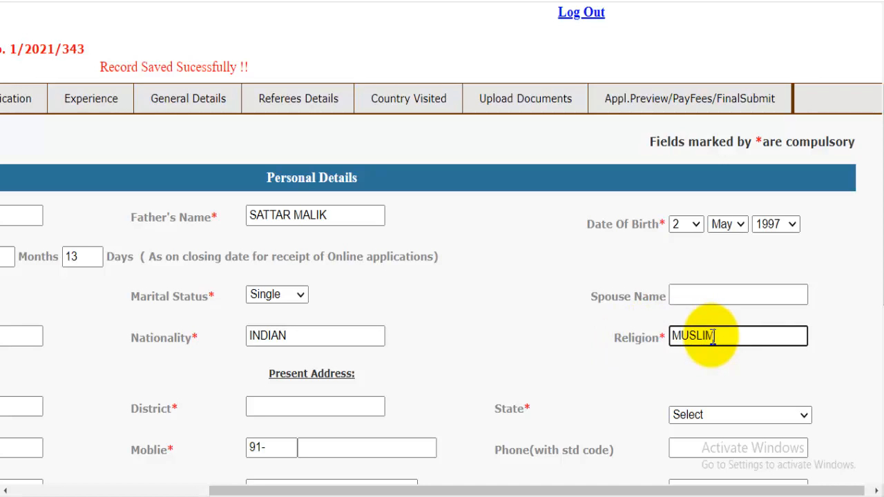
pyautogui.moveTo(573, 484); pyautogui.dragTo(384, 488)
# Enter the present address, district and pin code, with state Uttar Pradesh.
pyautogui.scroll(-1, 397, 370)
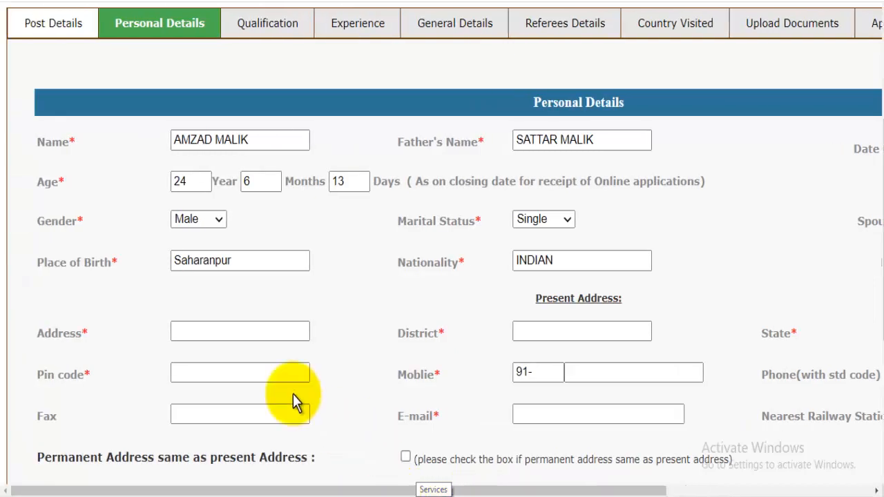
pyautogui.click(247, 335)
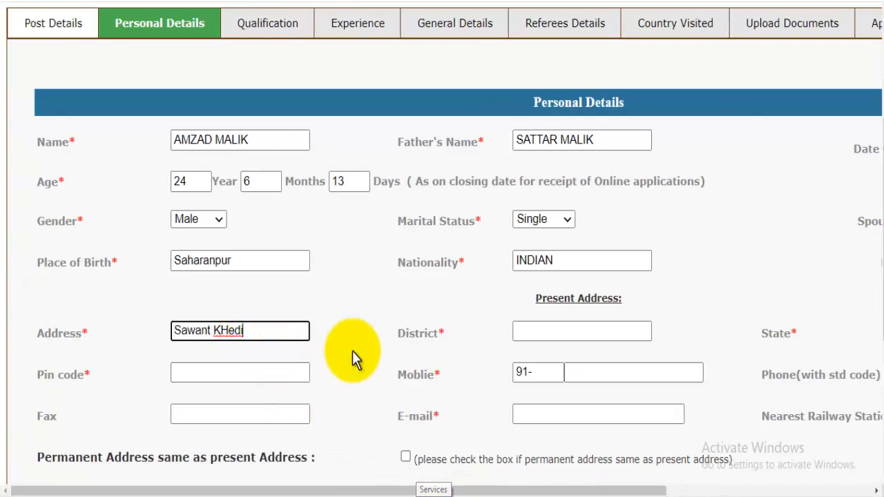
pyautogui.click(545, 331)
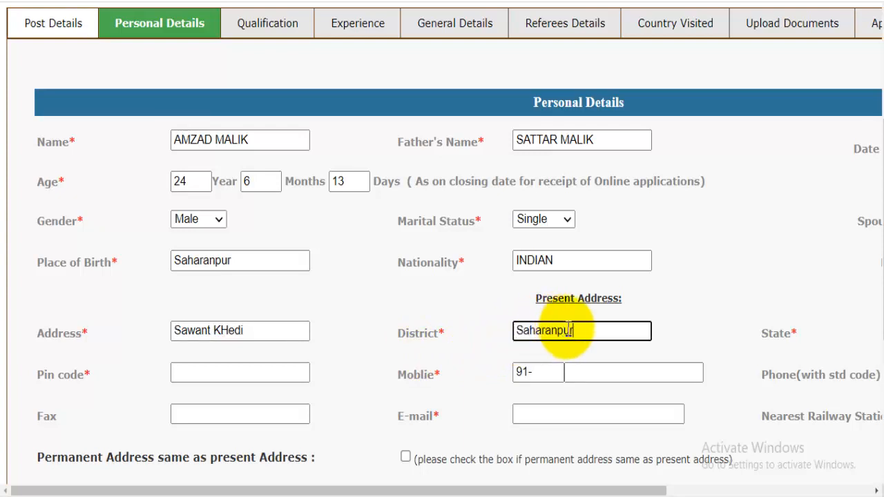
pyautogui.click(195, 373)
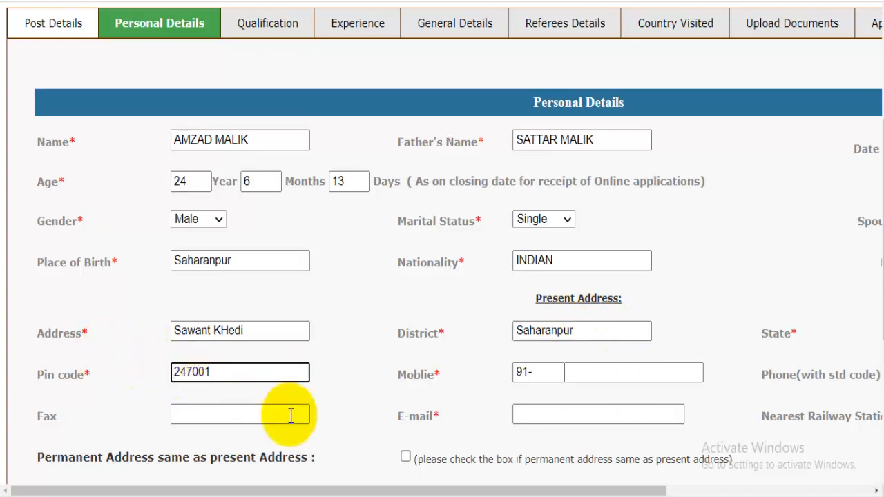
pyautogui.moveTo(549, 490); pyautogui.dragTo(688, 464)
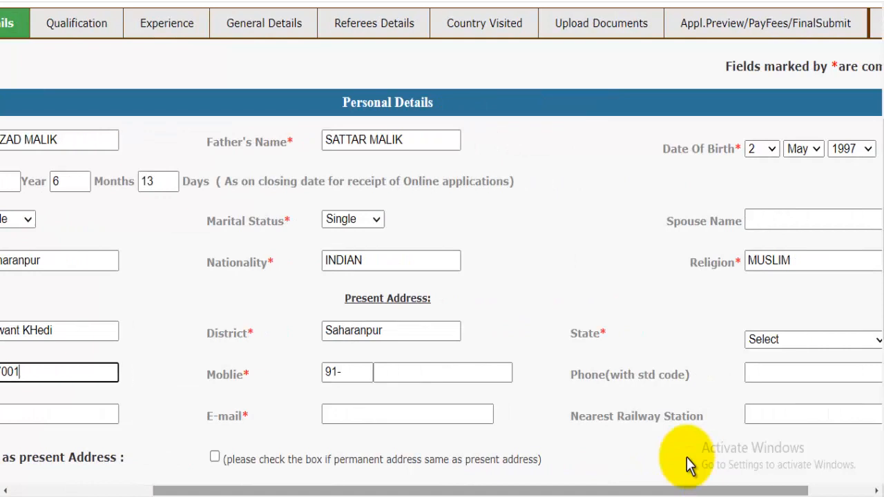
pyautogui.click(783, 339)
pyautogui.scroll(-1, 779, 203)
pyautogui.press('u')
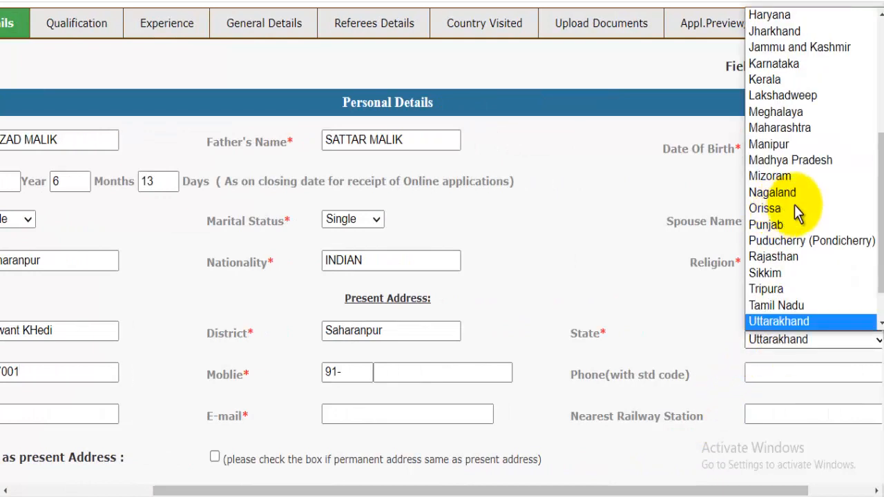
pyautogui.scroll(-1, 804, 313)
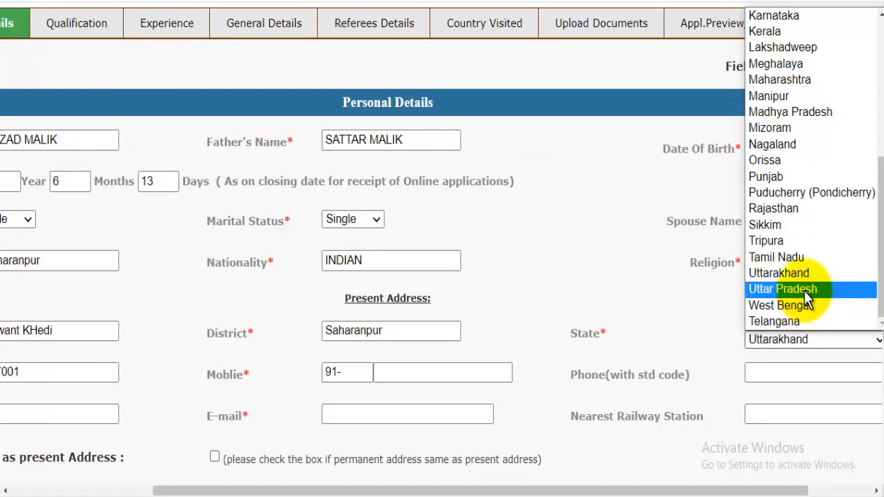
pyautogui.click(795, 290)
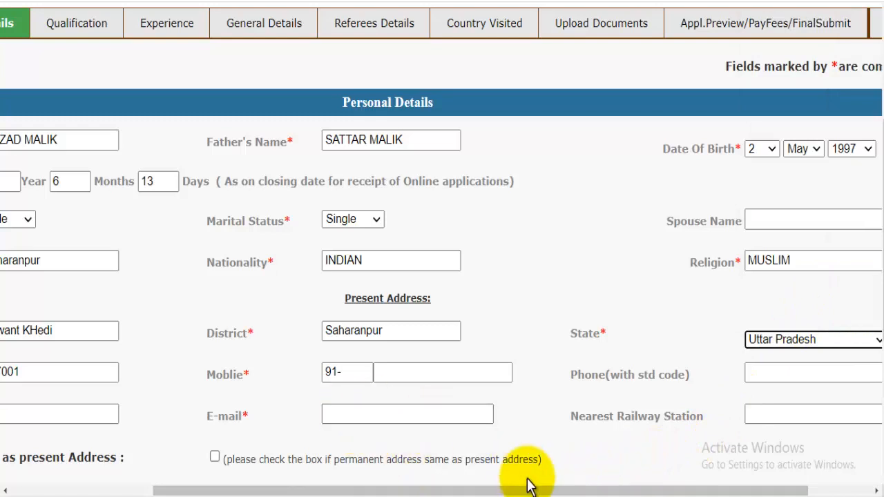
pyautogui.moveTo(529, 484); pyautogui.dragTo(358, 491)
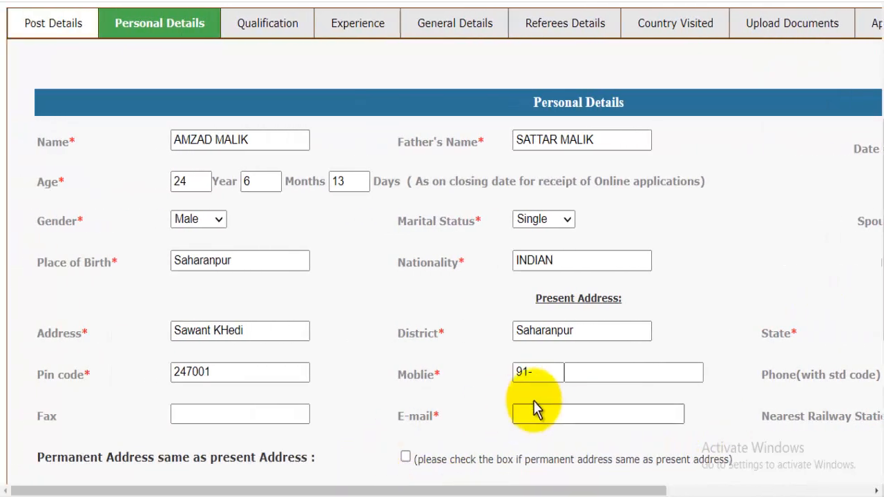
# Add the mobile number and e-mail, then copy the present address into the permanent address.
pyautogui.click(591, 377)
pyautogui.moveTo(622, 491); pyautogui.dragTo(726, 487)
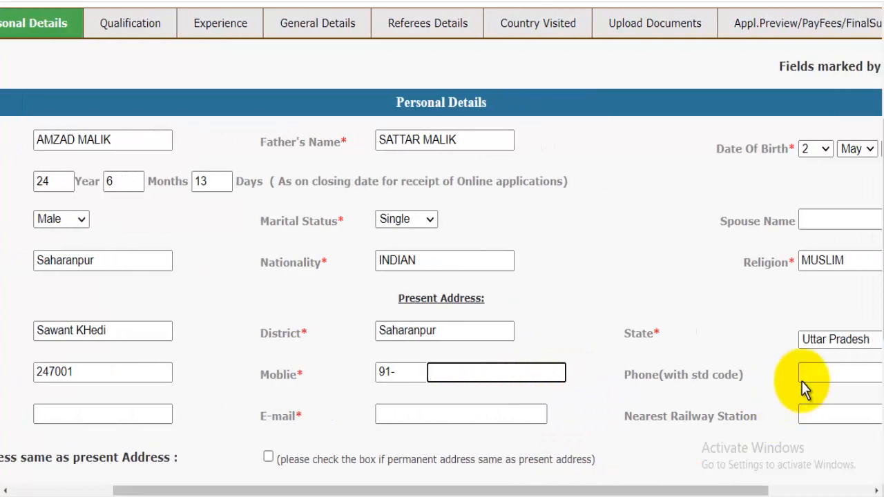
pyautogui.moveTo(628, 490); pyautogui.dragTo(505, 492)
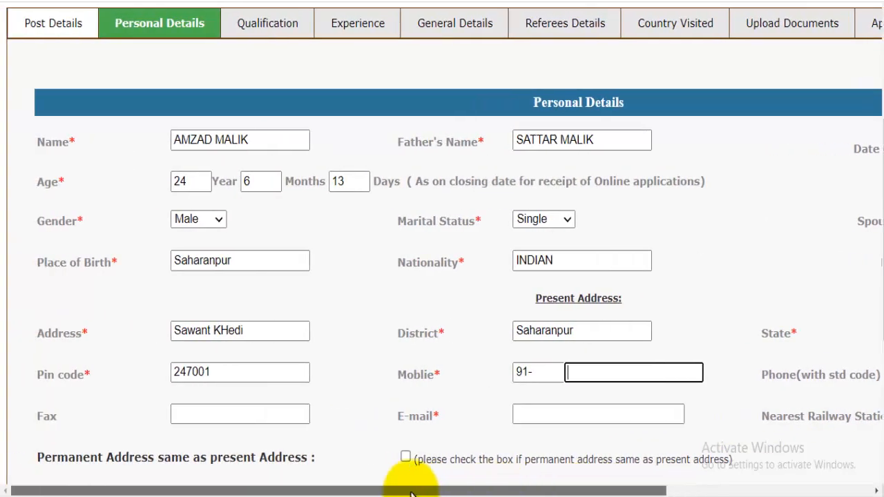
pyautogui.click(578, 413)
pyautogui.scroll(-2, 625, 412)
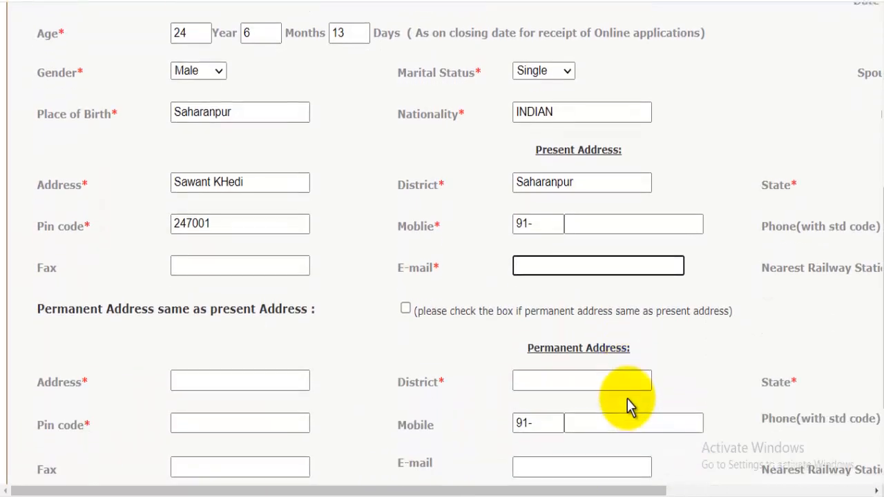
pyautogui.scroll(-1, 620, 322)
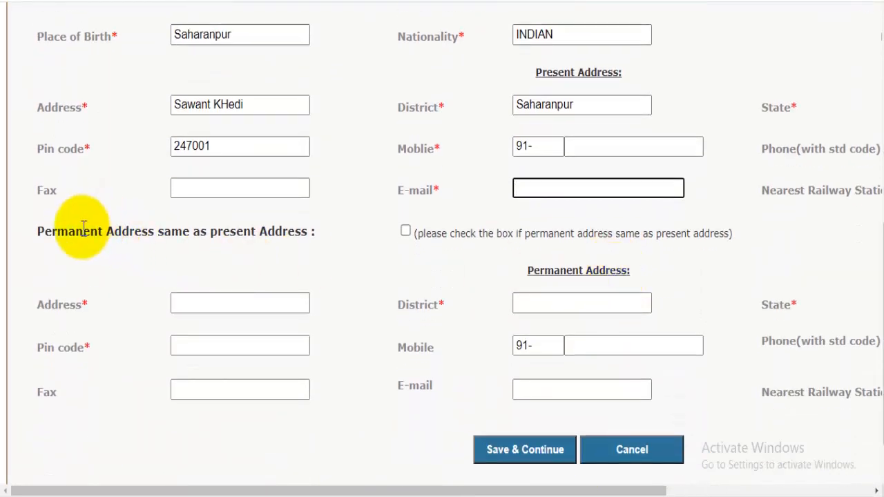
pyautogui.moveTo(83, 233); pyautogui.dragTo(148, 233)
pyautogui.scroll(2, 207, 228)
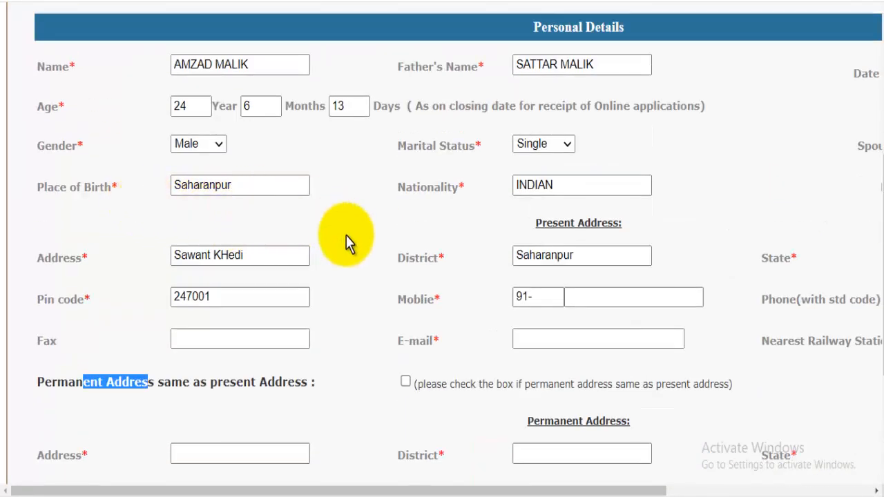
pyautogui.scroll(-2, 380, 249)
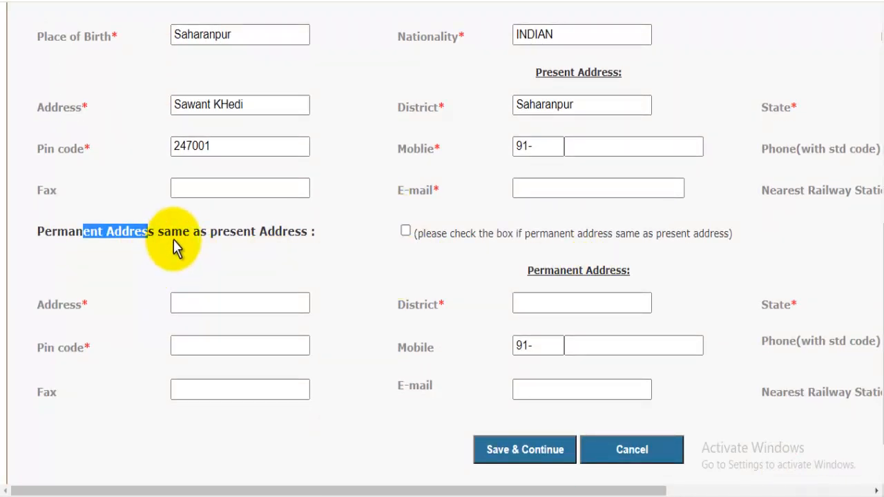
pyautogui.click(405, 231)
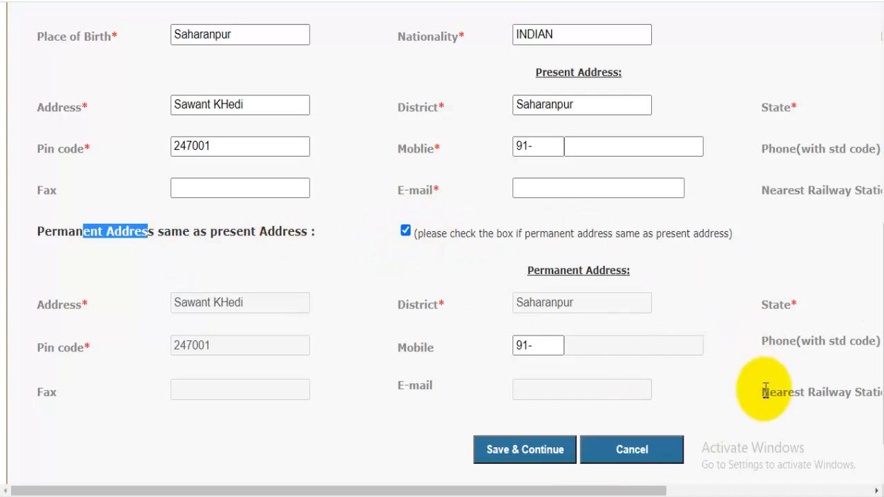
# Save personal details and review the High School row's exam, duration, year and grade.
pyautogui.click(539, 449)
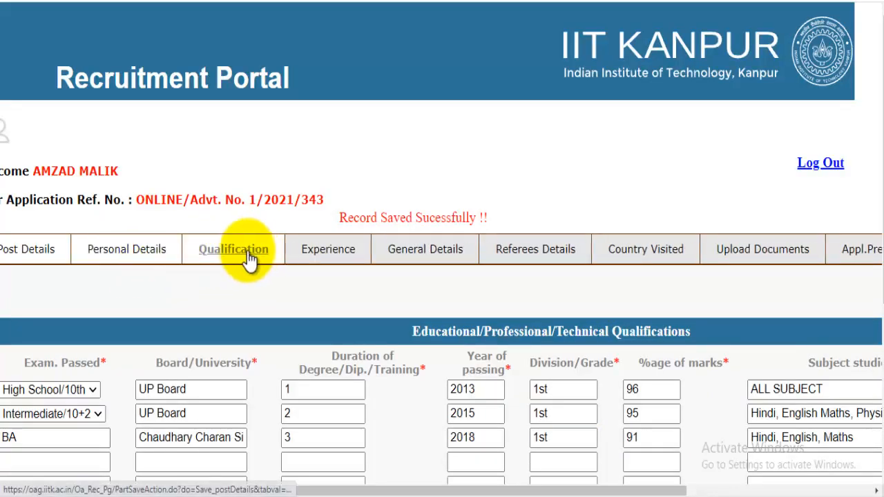
pyautogui.moveTo(503, 491); pyautogui.dragTo(415, 491)
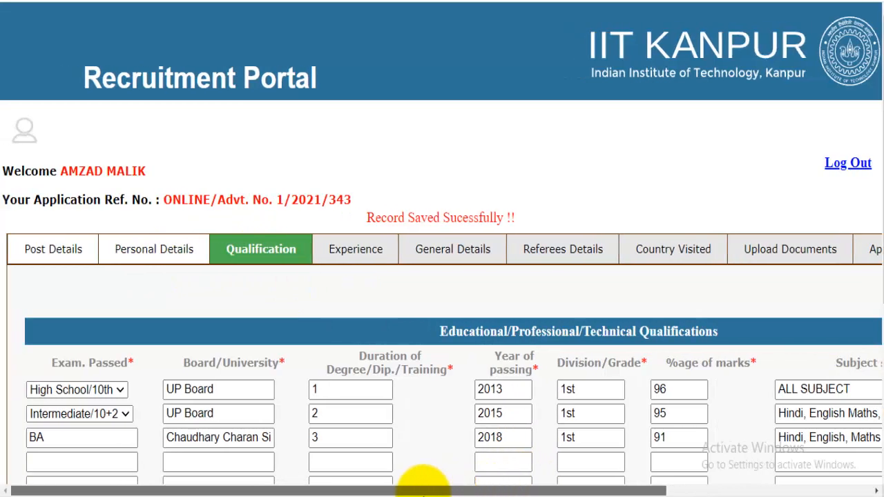
pyautogui.scroll(-1, 410, 316)
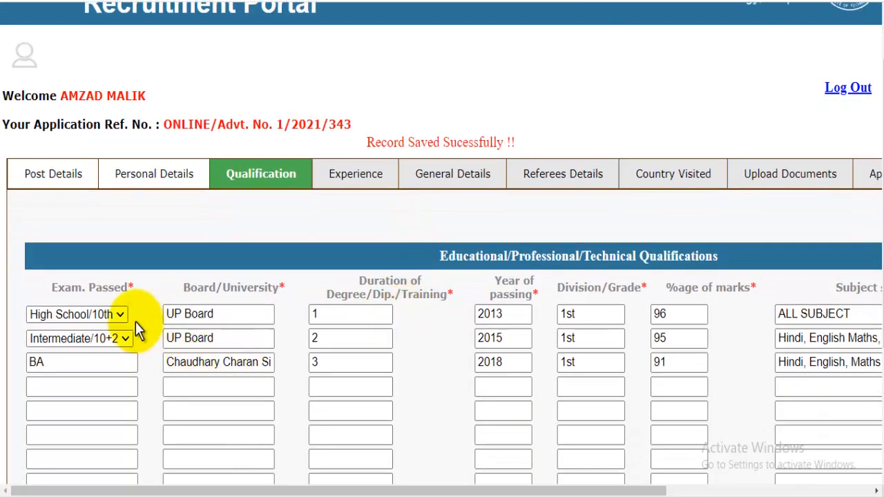
pyautogui.click(118, 314)
pyautogui.click(350, 234)
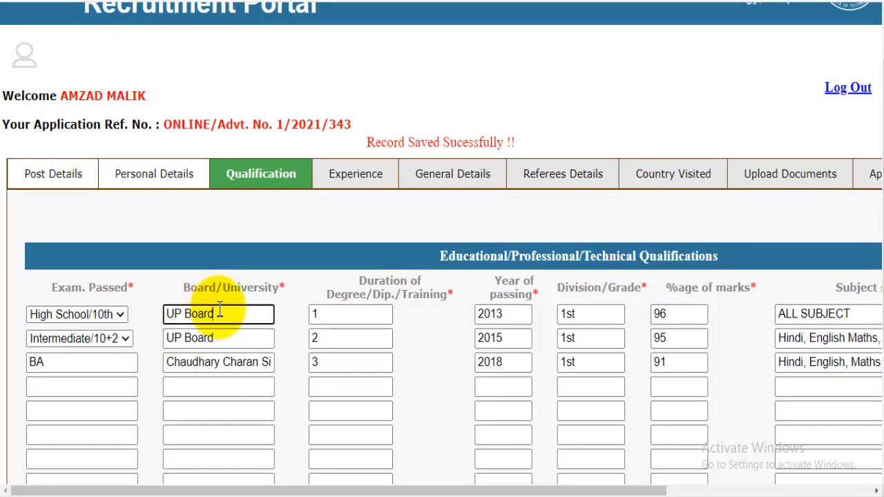
pyautogui.click(338, 317)
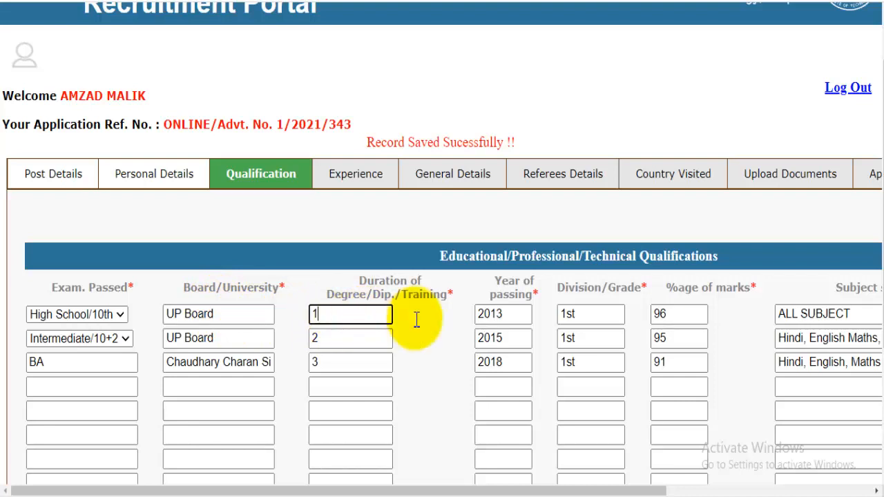
pyautogui.click(507, 317)
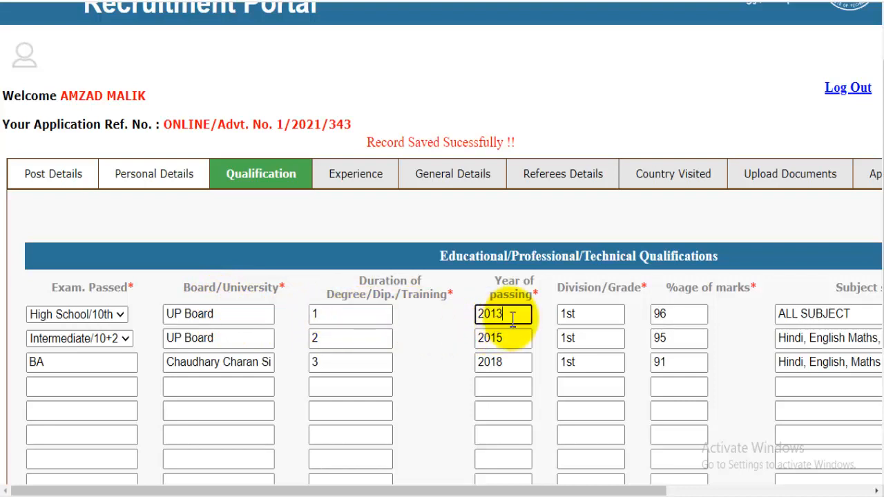
pyautogui.click(602, 314)
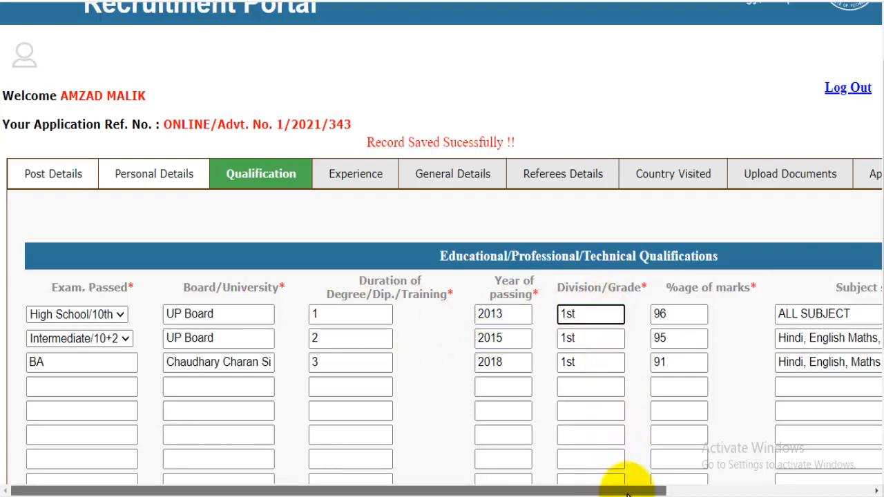
pyautogui.moveTo(627, 491); pyautogui.dragTo(698, 490)
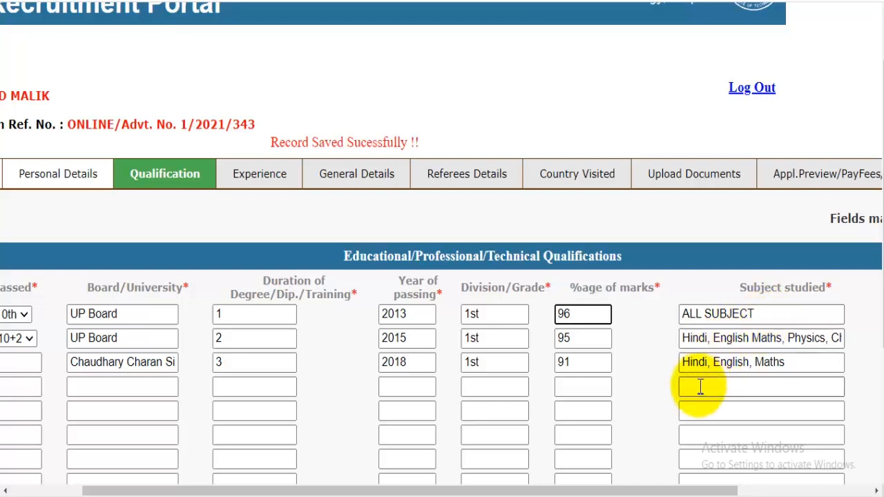
pyautogui.moveTo(651, 490); pyautogui.dragTo(772, 490)
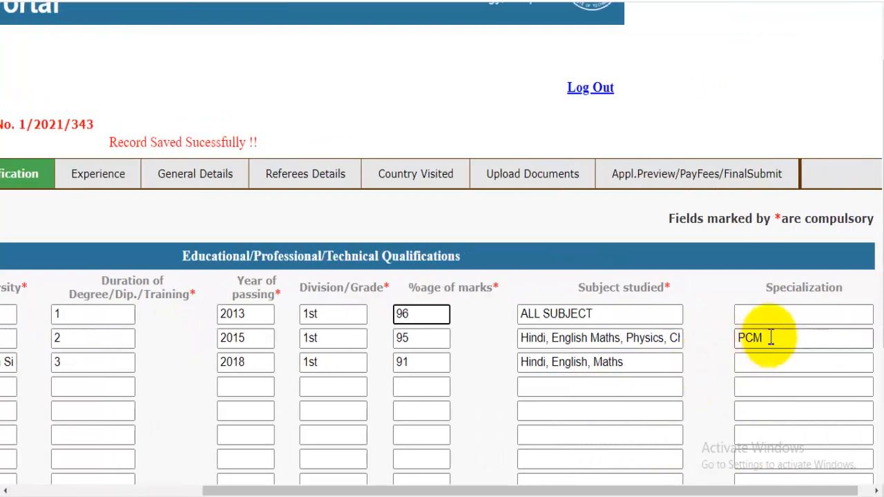
pyautogui.click(797, 316)
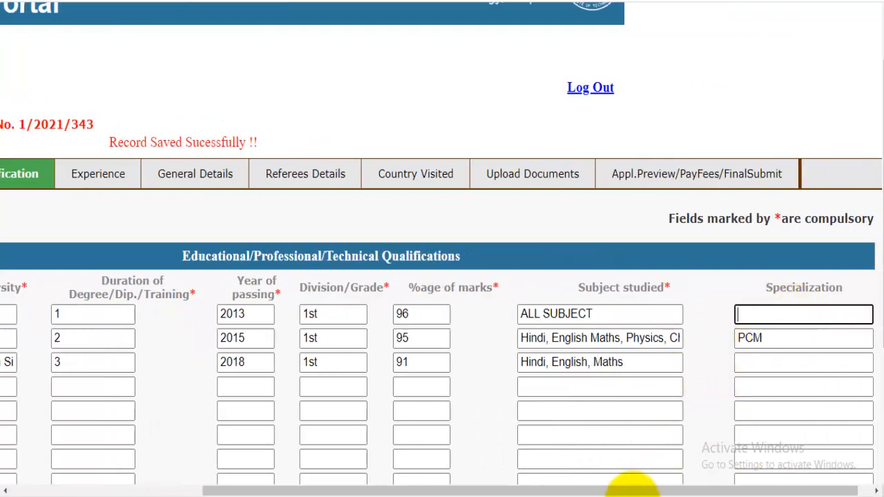
# Review the BA row's board and duration, then save the three qualifications.
pyautogui.moveTo(628, 490); pyautogui.dragTo(325, 459)
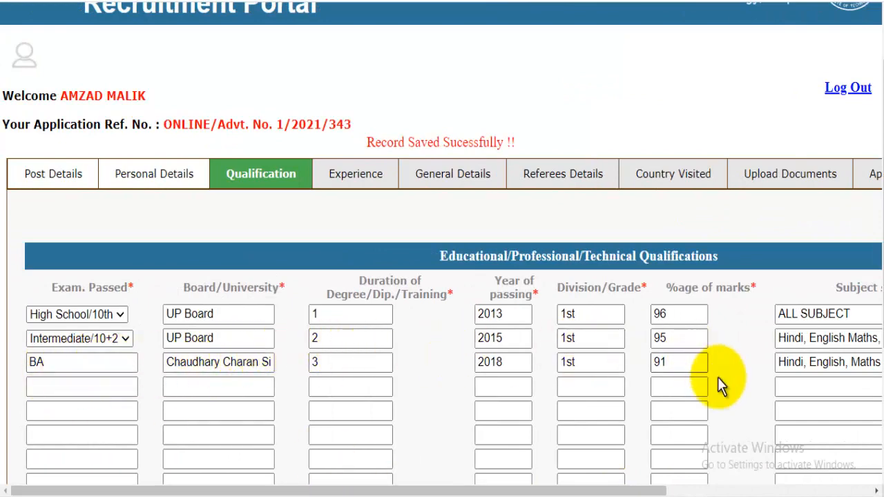
pyautogui.moveTo(628, 490); pyautogui.dragTo(760, 490)
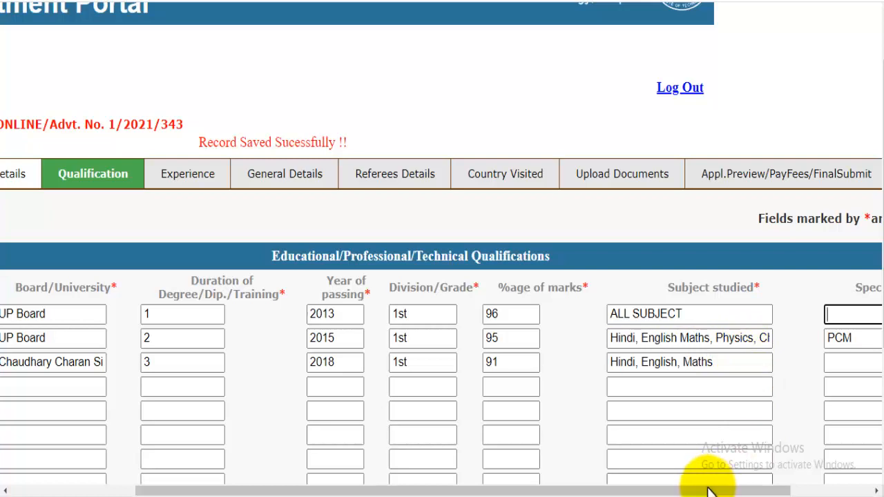
pyautogui.moveTo(753, 490); pyautogui.dragTo(834, 492)
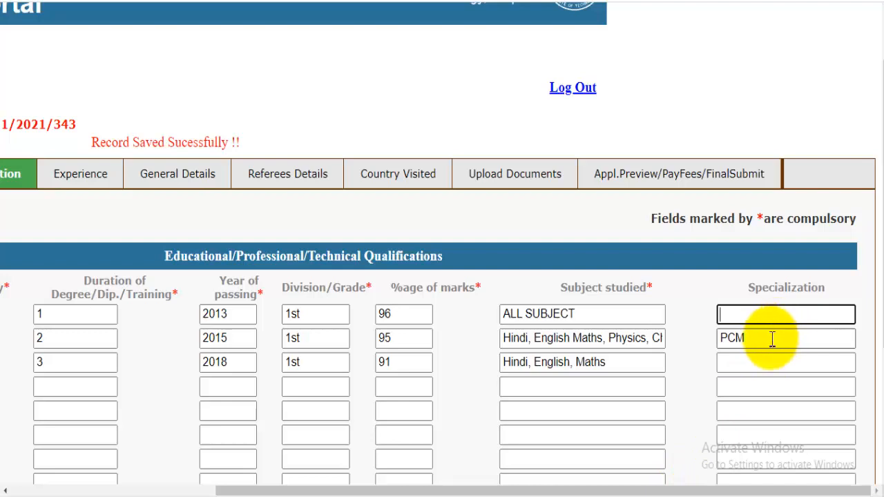
pyautogui.moveTo(631, 491); pyautogui.dragTo(373, 491)
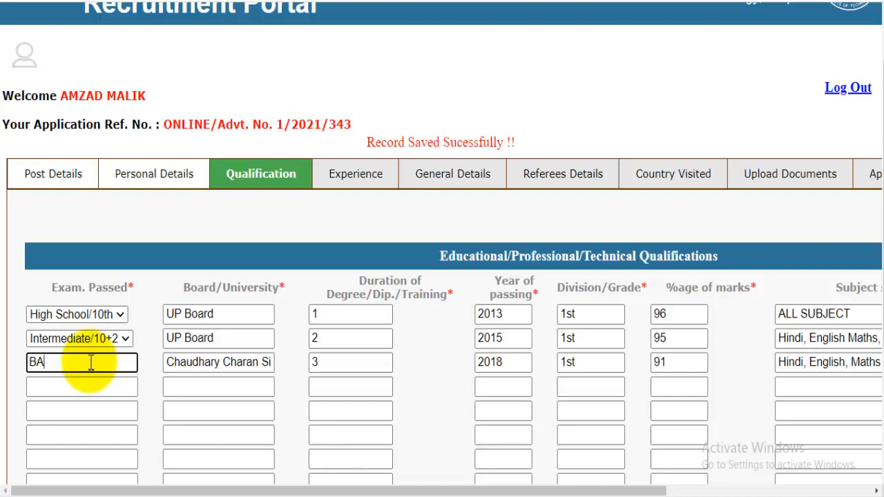
pyautogui.click(218, 366)
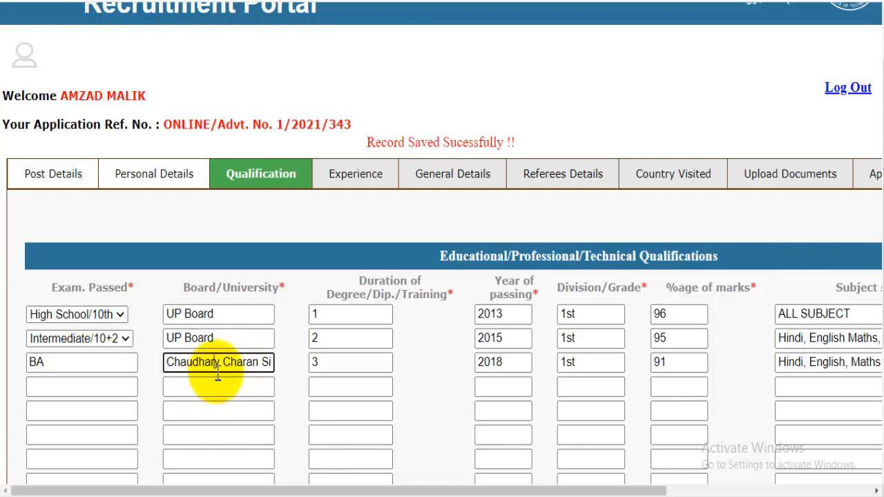
pyautogui.click(347, 372)
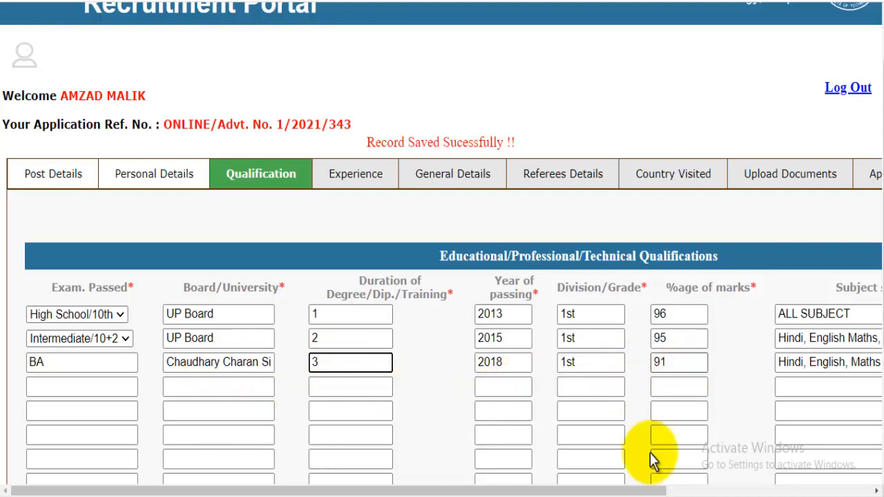
pyautogui.moveTo(617, 492); pyautogui.dragTo(805, 492)
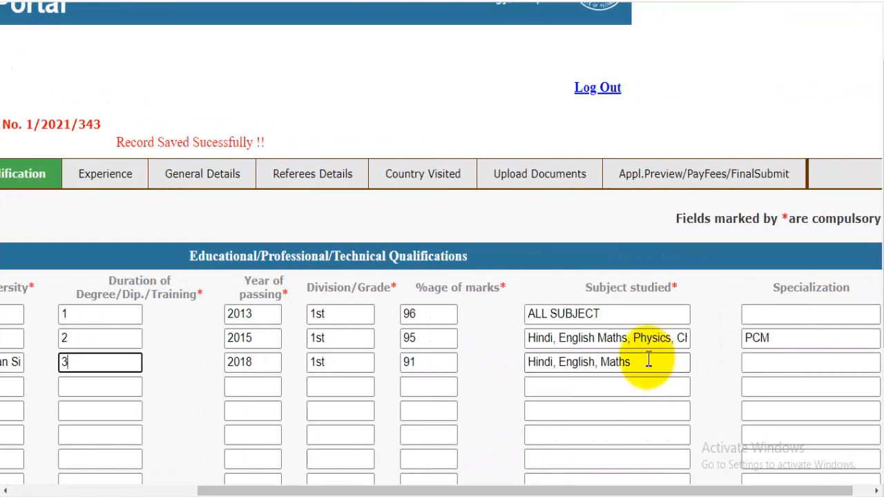
pyautogui.click(588, 386)
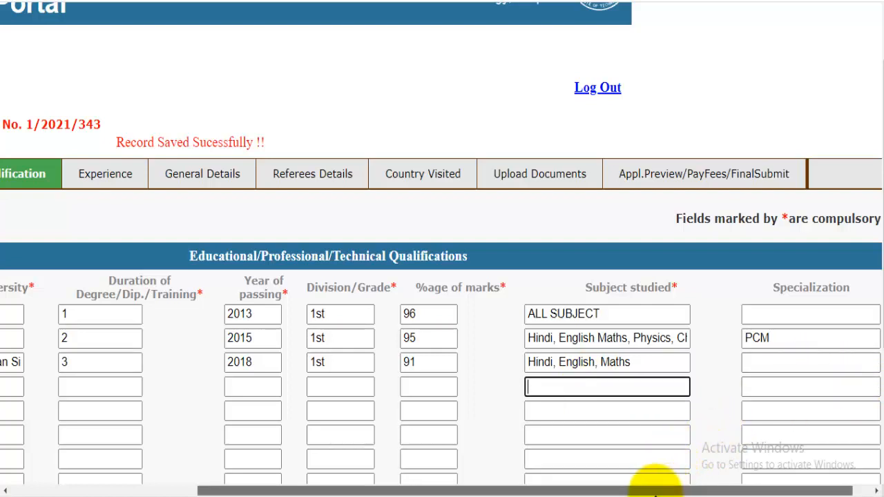
pyautogui.moveTo(655, 489); pyautogui.dragTo(474, 458)
pyautogui.scroll(-3, 725, 325)
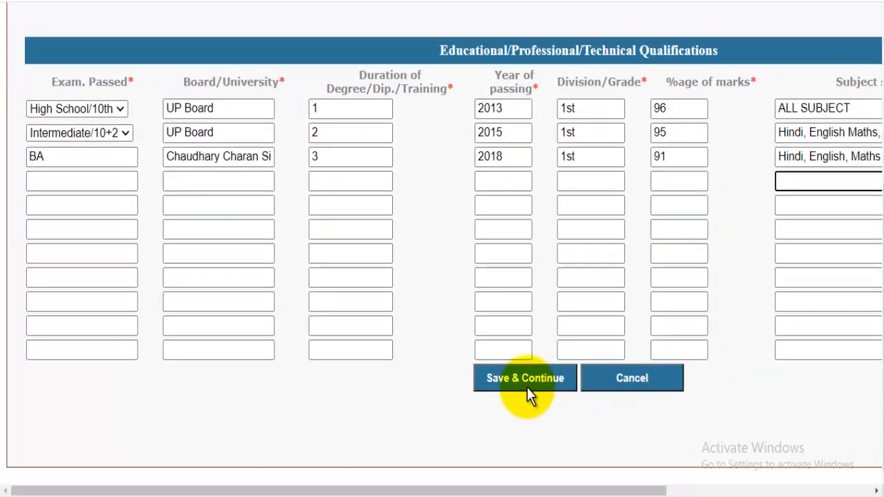
pyautogui.click(527, 388)
# Confirm the qualification save and leave the Experience section without any employment entries.
pyautogui.click(522, 75)
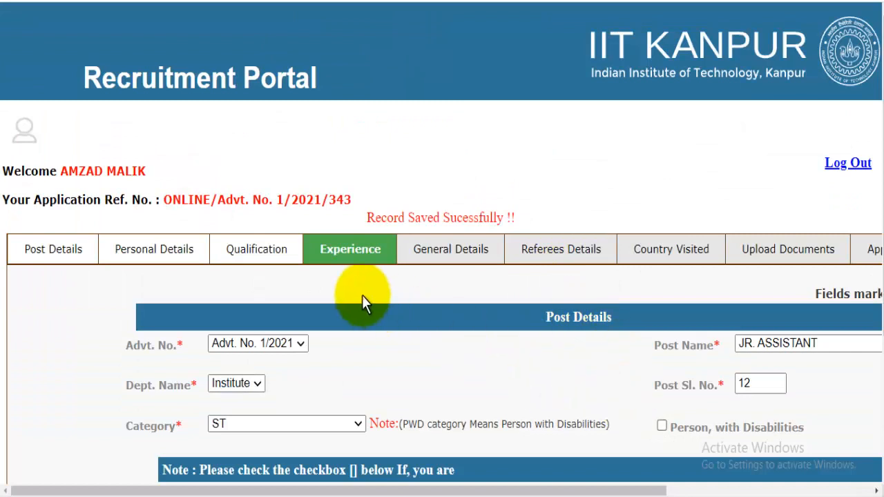
pyautogui.click(353, 250)
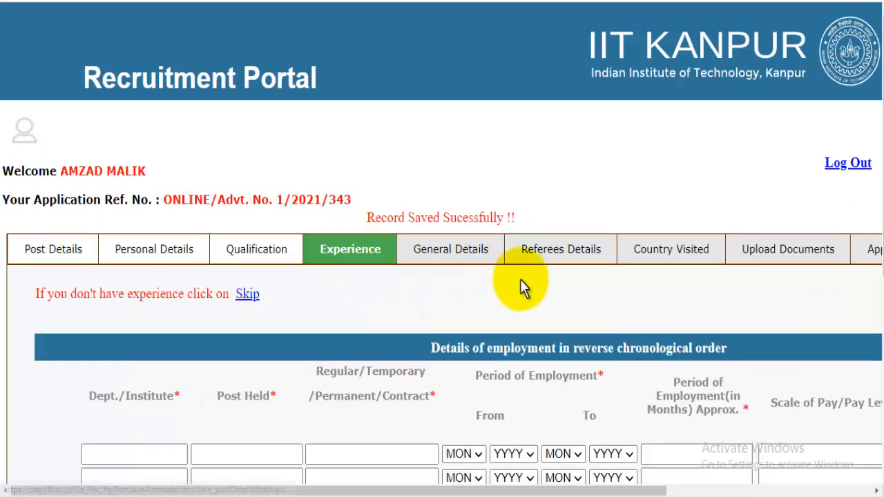
pyautogui.scroll(-2, 521, 280)
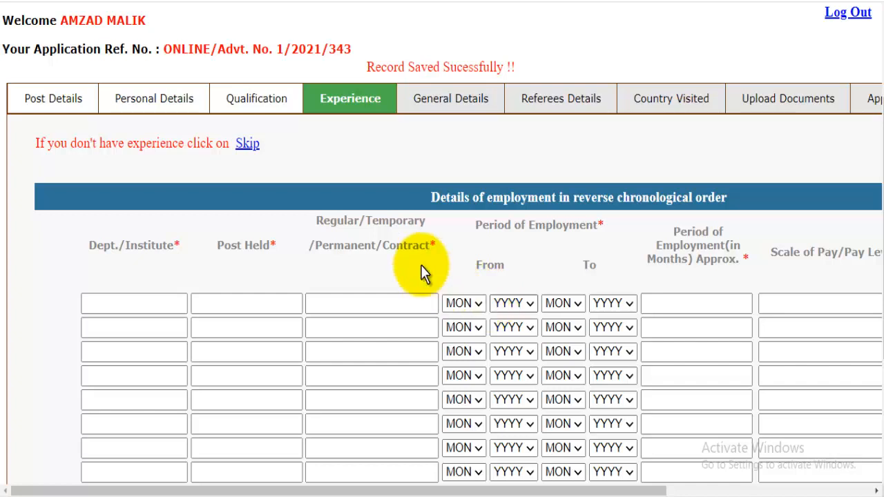
pyautogui.scroll(-3, 288, 235)
pyautogui.scroll(2, 290, 230)
pyautogui.scroll(2, 283, 230)
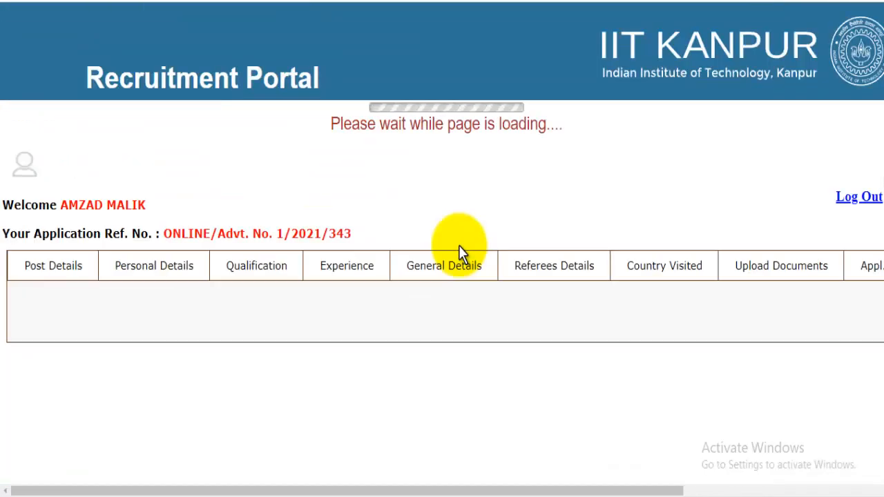
# Answer General Details with category ST, reservation claim NO and criminal-case question NO.
pyautogui.click(449, 232)
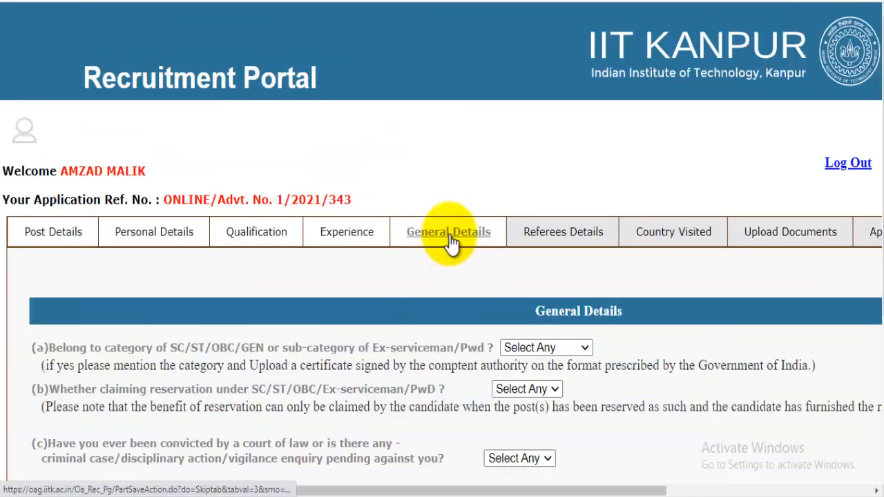
pyautogui.scroll(-2, 533, 257)
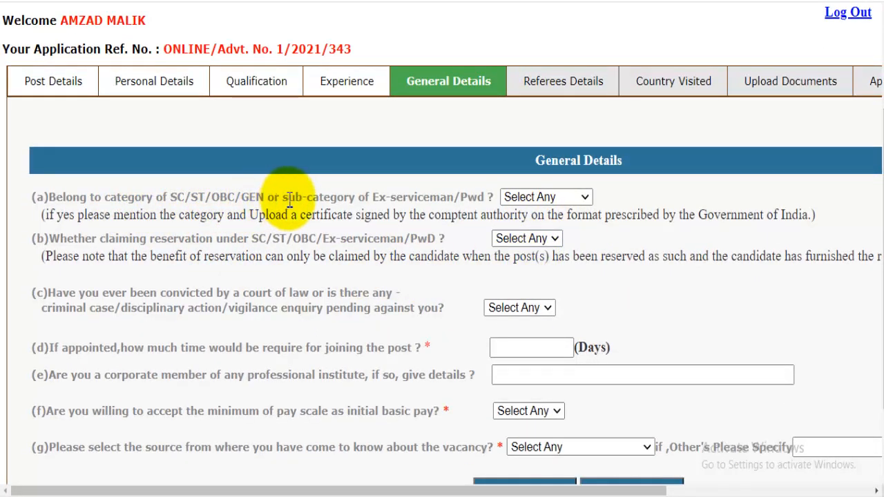
pyautogui.click(557, 201)
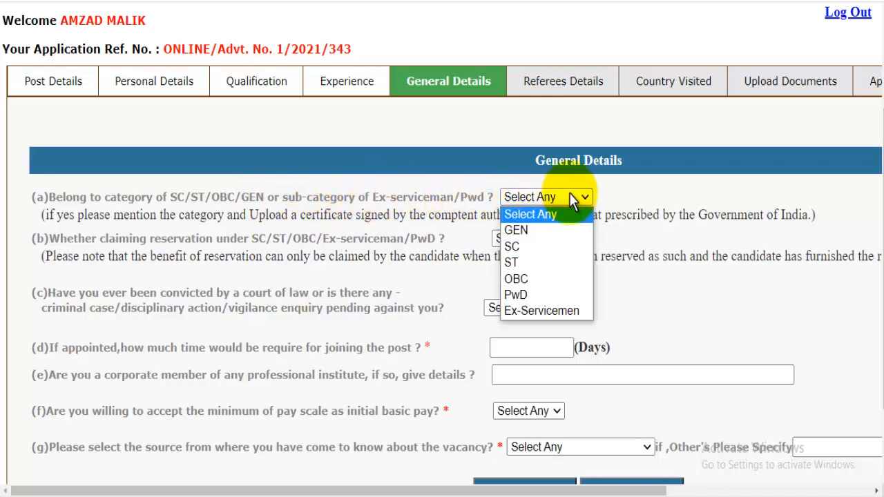
pyautogui.click(532, 263)
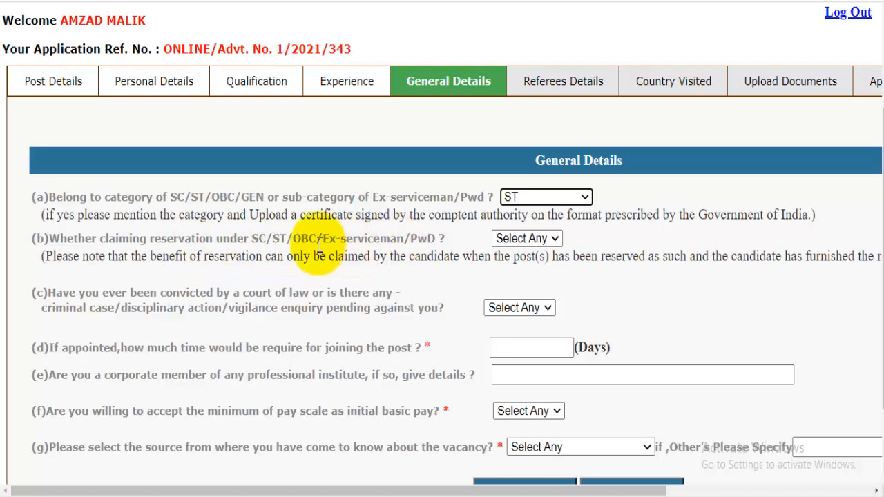
pyautogui.click(529, 239)
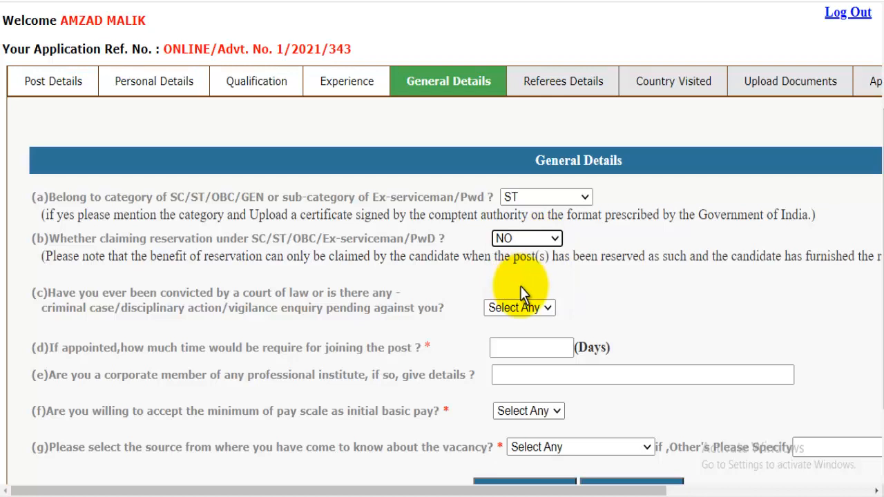
pyautogui.scroll(-3, 520, 286)
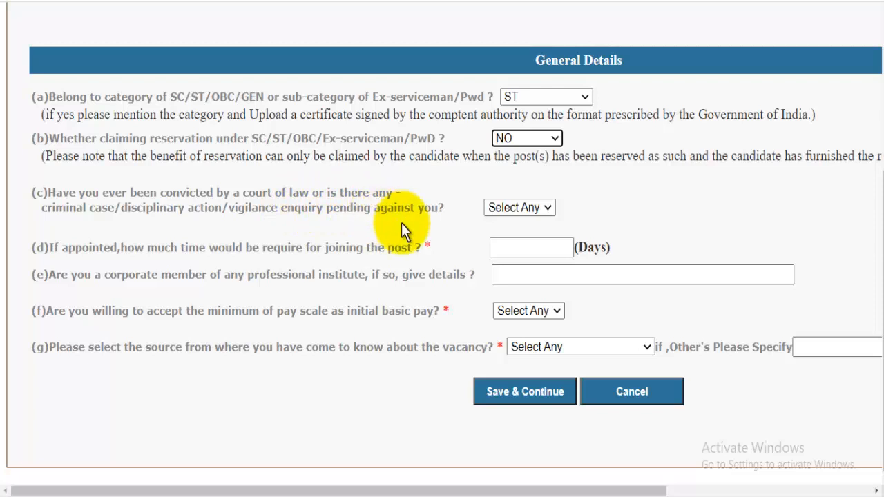
pyautogui.click(511, 210)
pyautogui.click(500, 257)
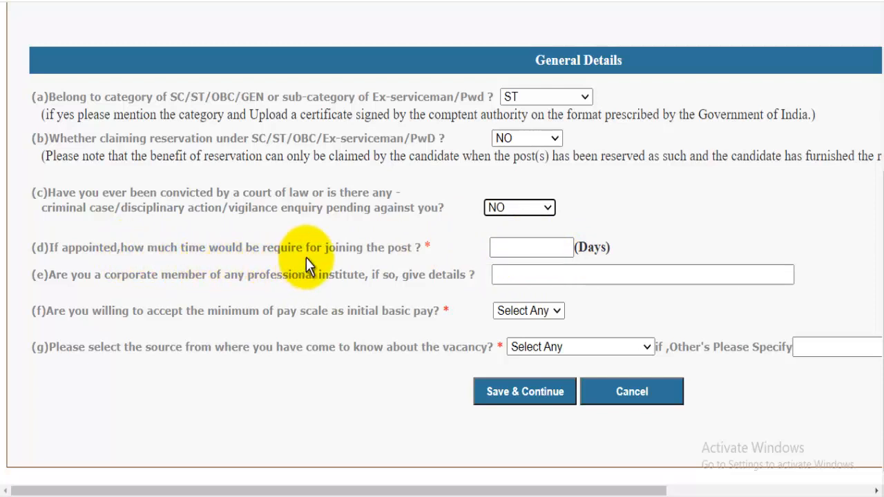
pyautogui.click(538, 250)
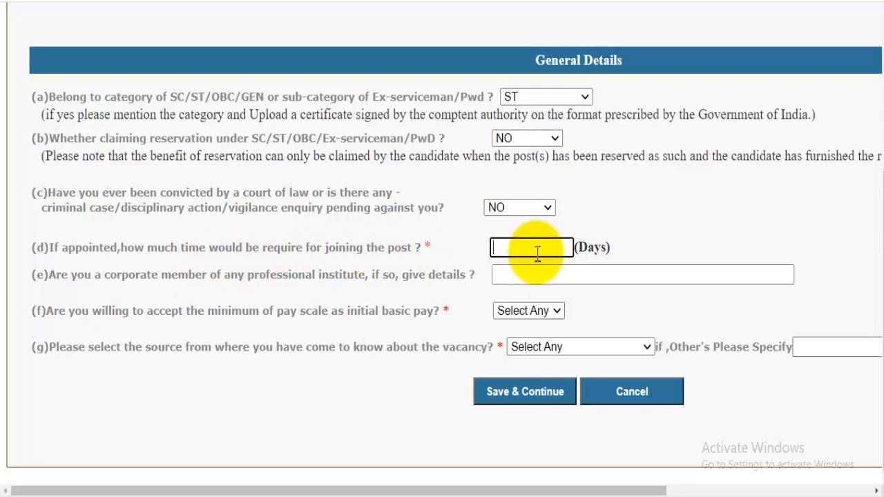
# Enter joining time 10 days, corporate-member answer NO and minimum pay scale YES.
pyautogui.write('10')
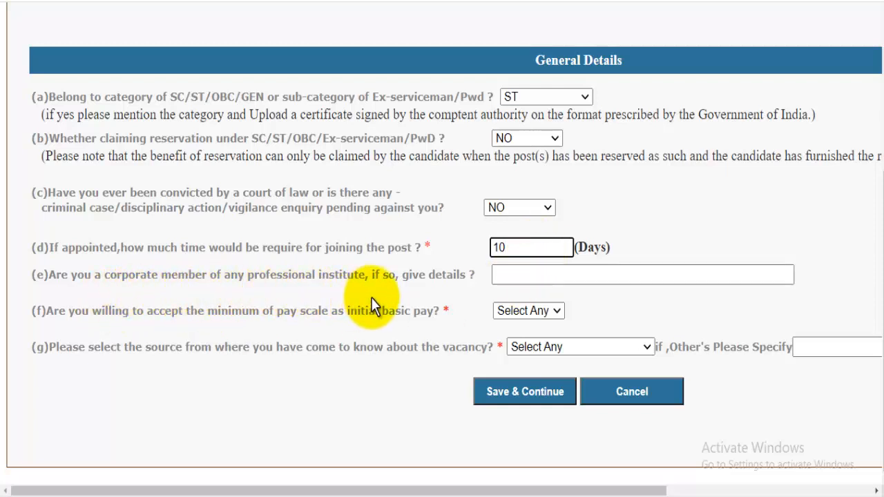
pyautogui.click(529, 281)
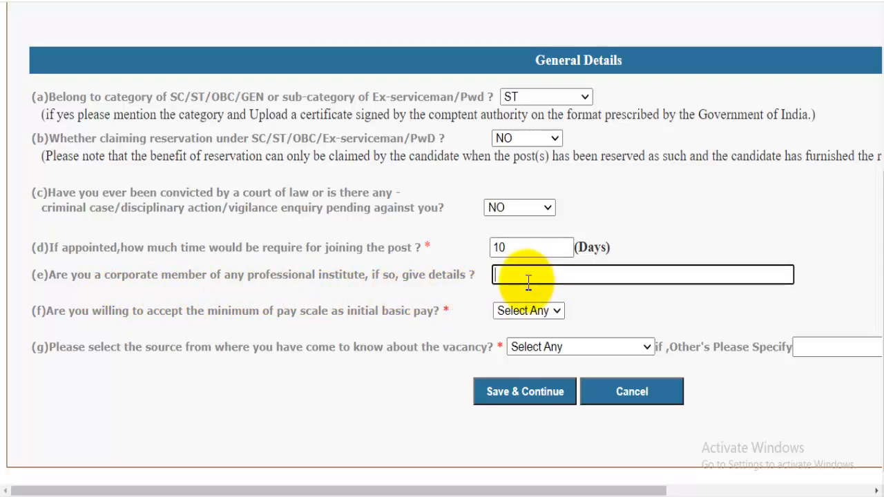
pyautogui.write('NO')
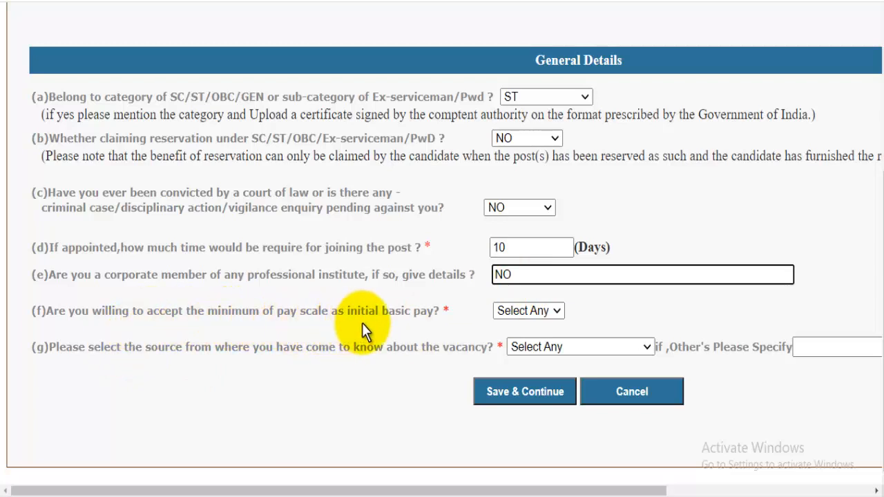
pyautogui.click(511, 311)
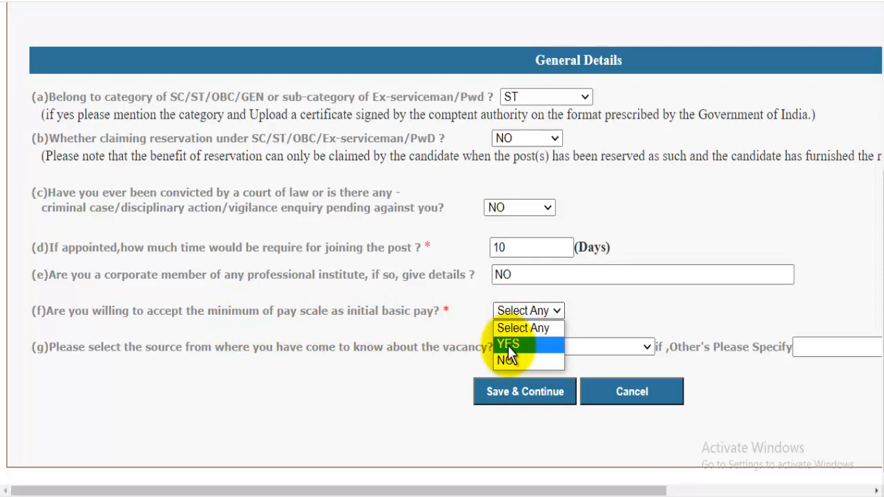
pyautogui.click(509, 346)
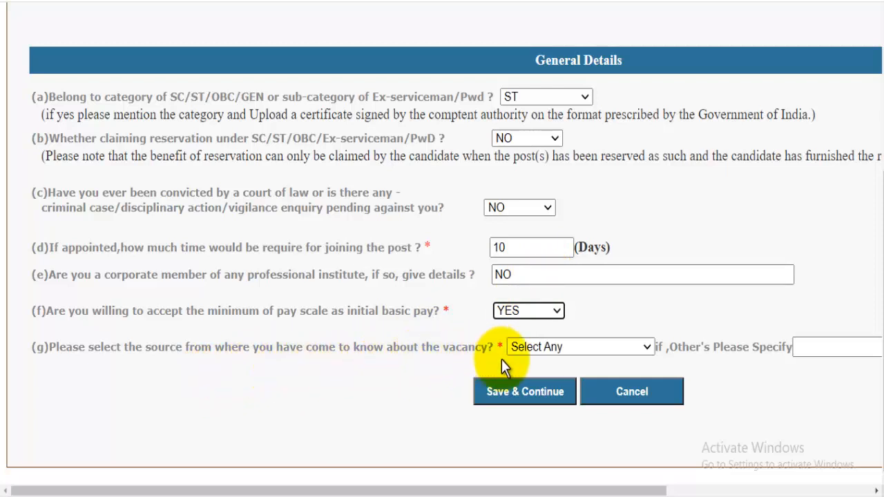
# Set vacancy source to Other's, specifying 'GyanDev Host YouTube Chanel', and save General Details.
pyautogui.click(560, 350)
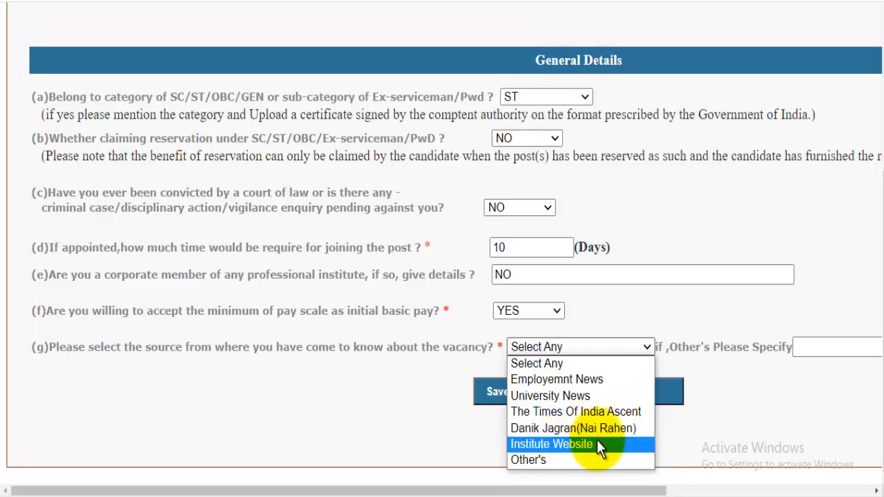
pyautogui.click(553, 460)
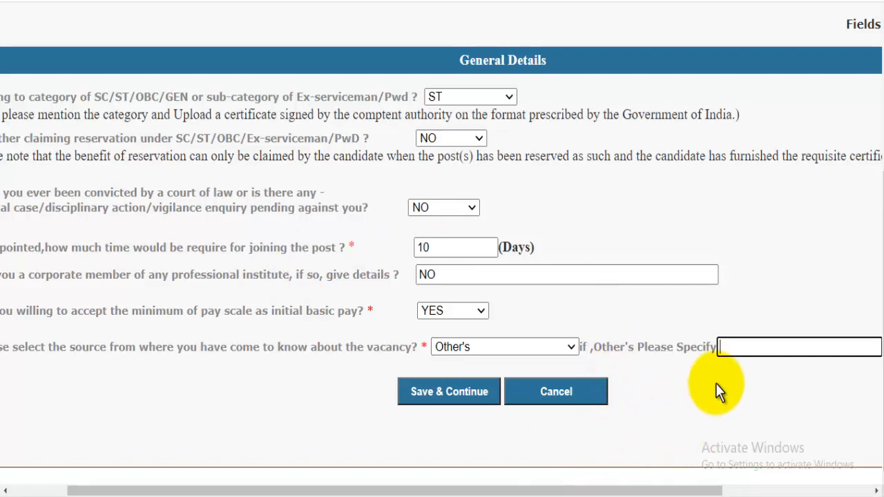
pyautogui.write('GyanDev Host YouTi')
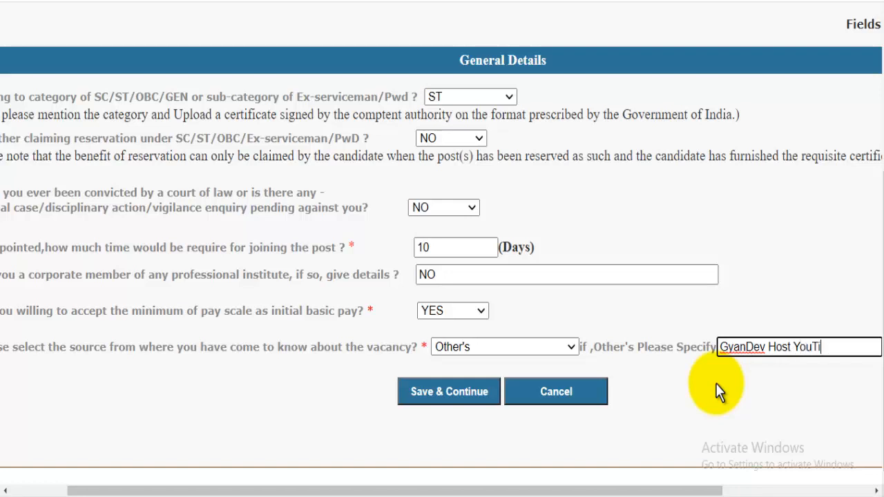
pyautogui.press('BackSpace')
pyautogui.write('ube Chhanel')
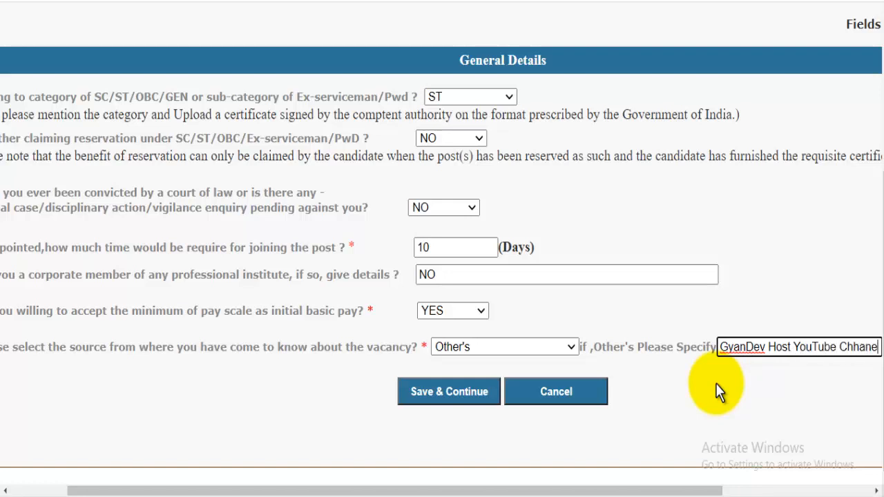
pyautogui.click(856, 347)
pyautogui.press('BackSpace')
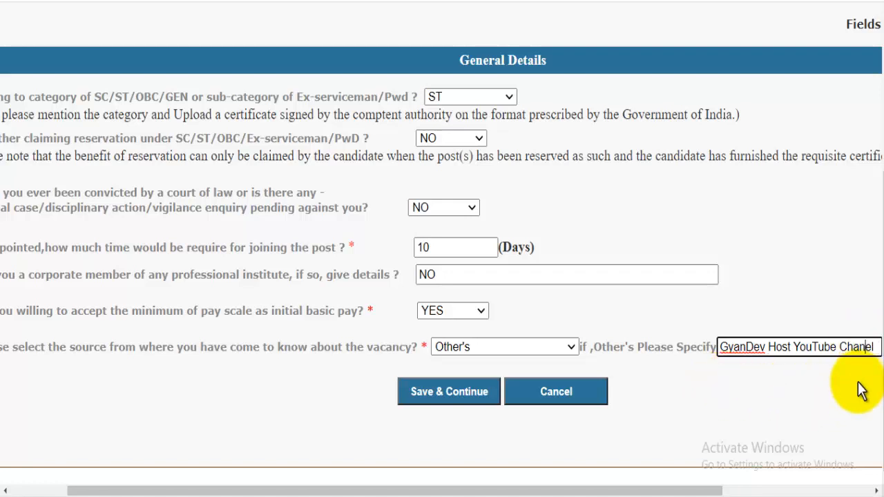
pyautogui.write('n')
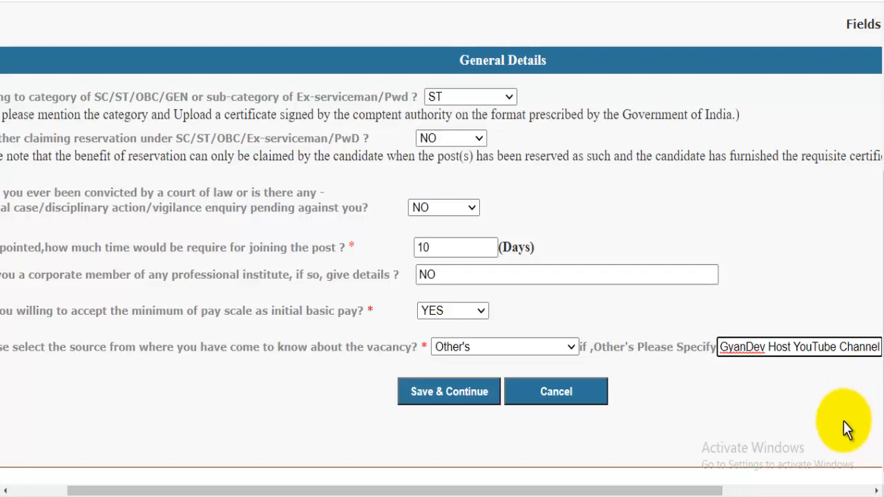
pyautogui.press('BackSpace')
pyautogui.click(448, 394)
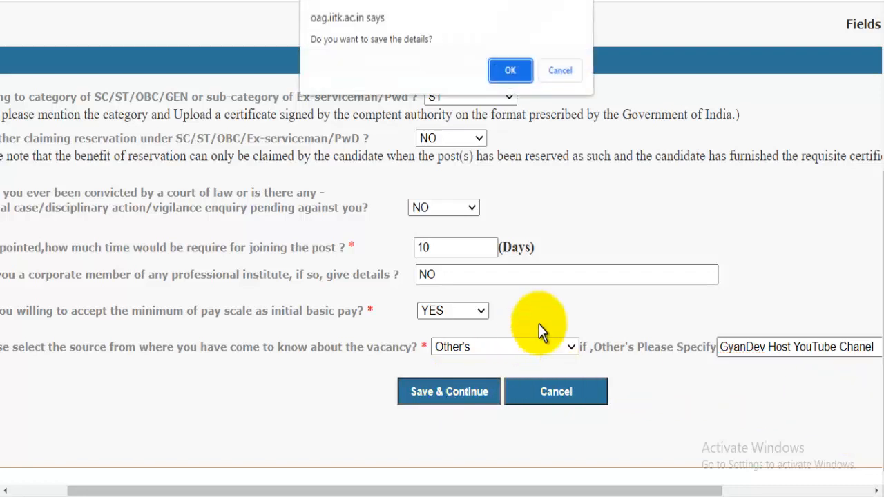
pyautogui.click(510, 71)
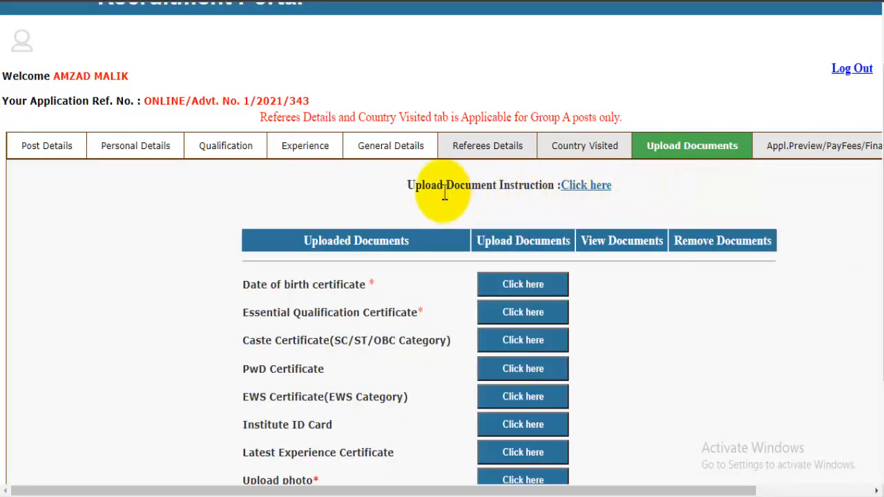
# Review the upload instructions (documents ≤1MB, photo ≤30KB, signature ≤20KB), then close them.
pyautogui.moveTo(424, 186); pyautogui.dragTo(546, 190)
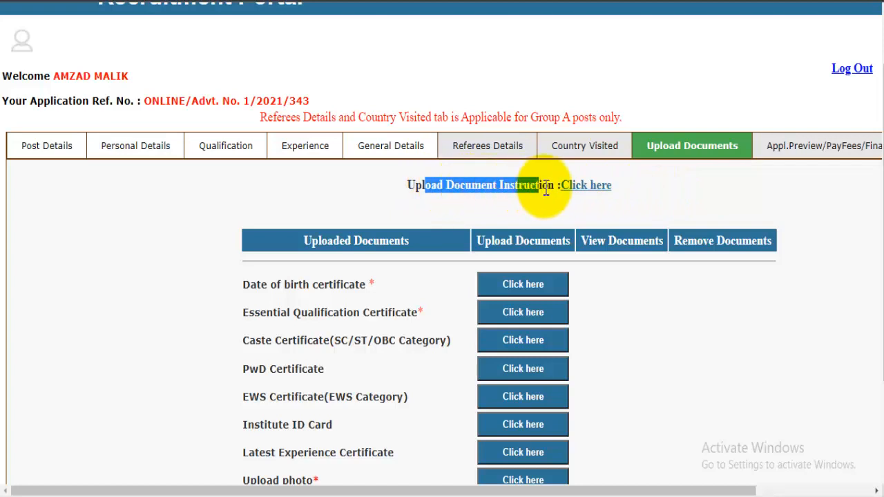
pyautogui.click(591, 187)
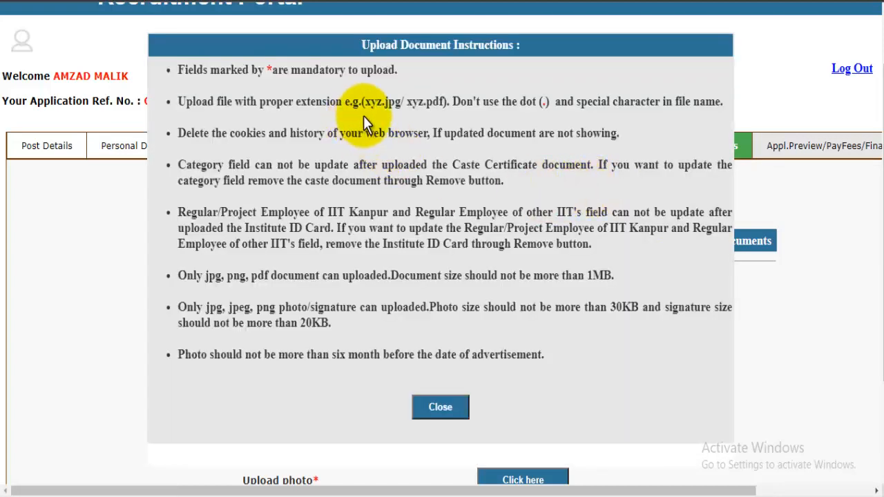
pyautogui.moveTo(371, 110); pyautogui.dragTo(415, 119)
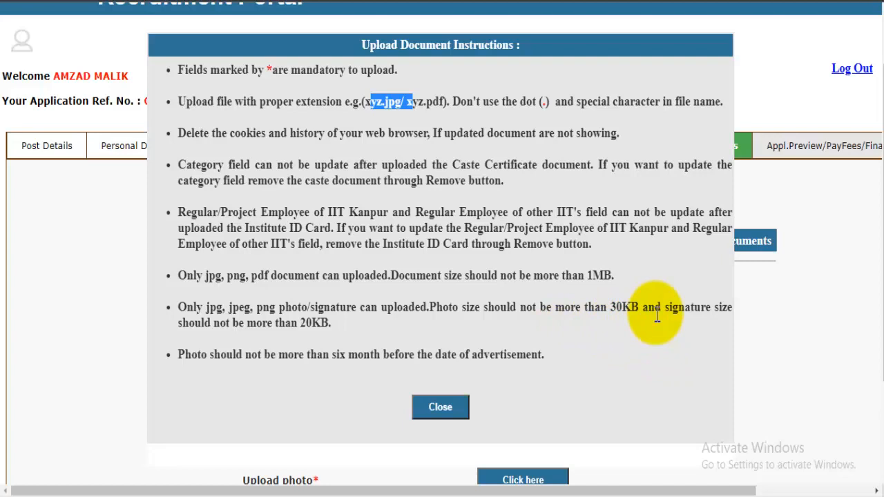
pyautogui.click(450, 414)
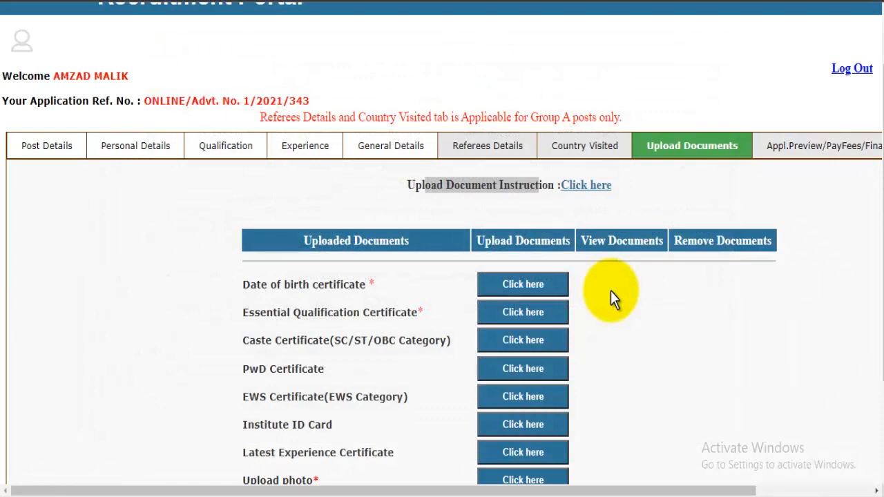
# Zoom the page to 125% and open the Date of birth certificate upload form.
pyautogui.hotkey('ctrl', '+')
pyautogui.scroll(-1, 611, 290)
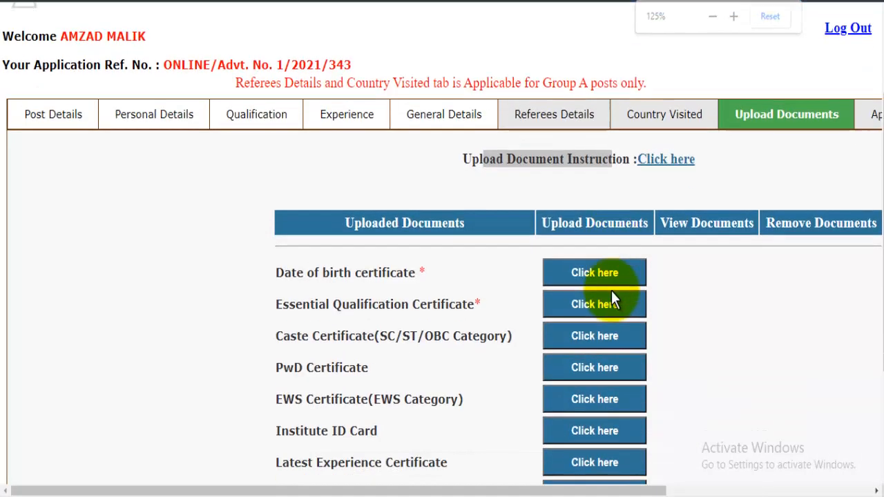
pyautogui.scroll(-2, 611, 291)
pyautogui.hscroll(1, 552, 480)
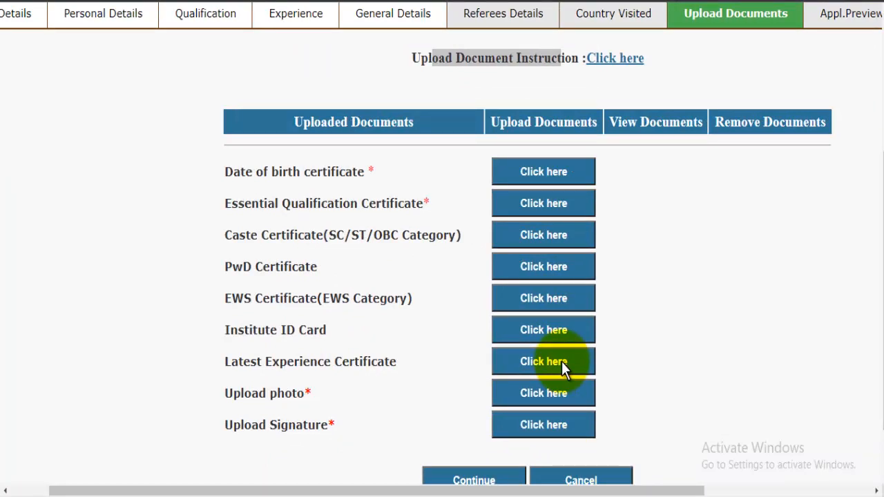
pyautogui.click(538, 172)
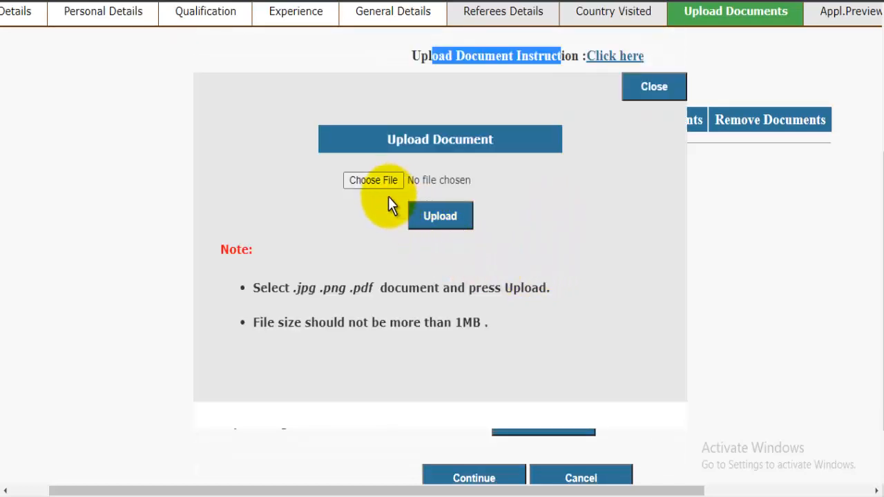
pyautogui.moveTo(297, 288); pyautogui.dragTo(381, 262)
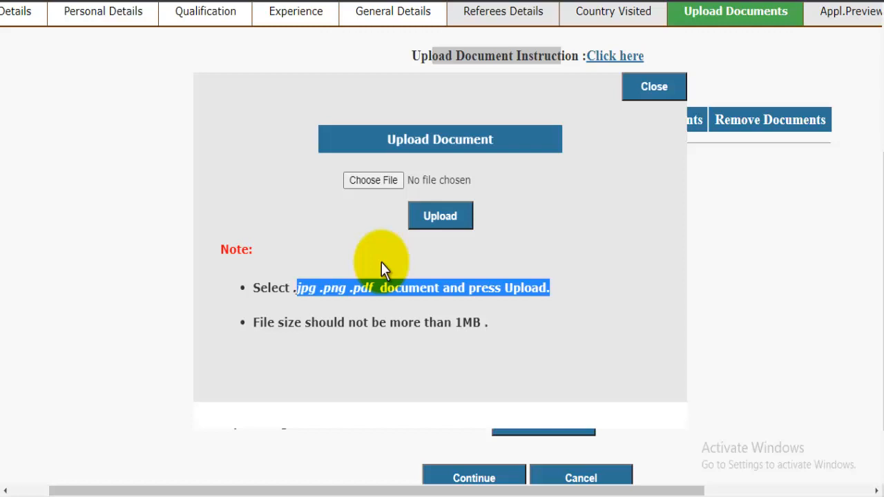
# Choose MarkSheet.jpg, upload it as the birth certificate, and dismiss the success message.
pyautogui.click(371, 182)
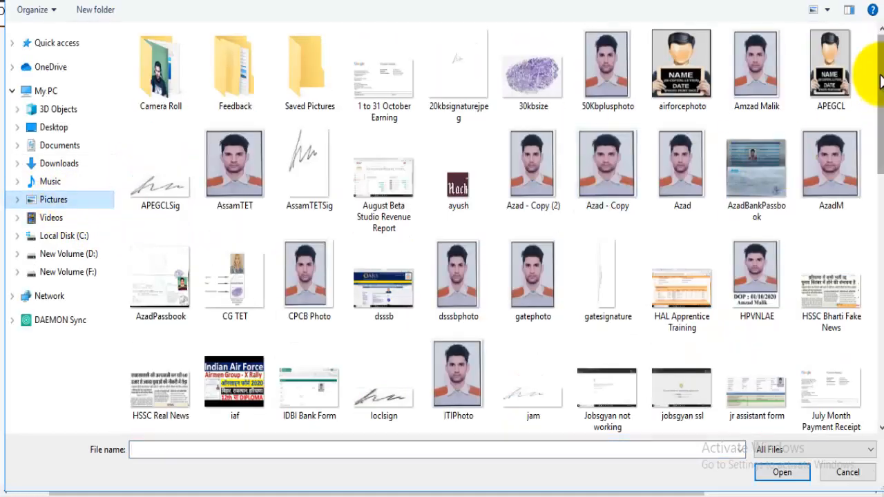
pyautogui.moveTo(880, 72); pyautogui.dragTo(880, 129)
pyautogui.click(534, 311)
pyautogui.click(783, 472)
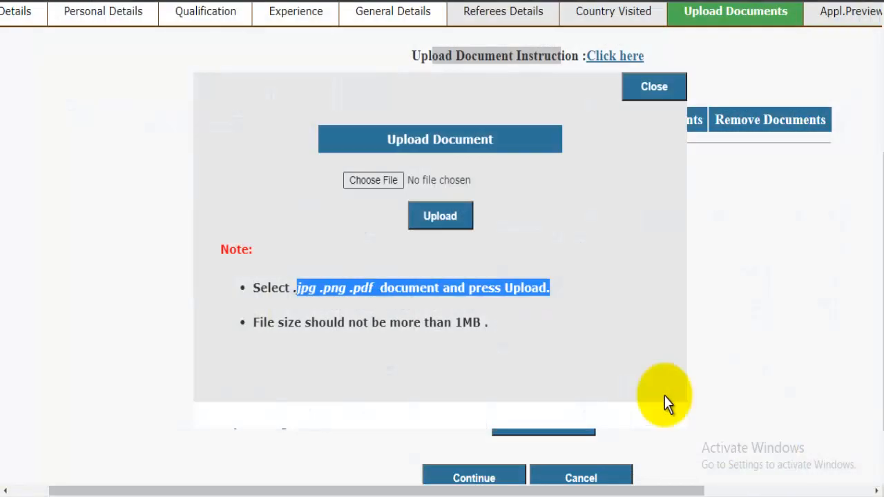
pyautogui.click(457, 219)
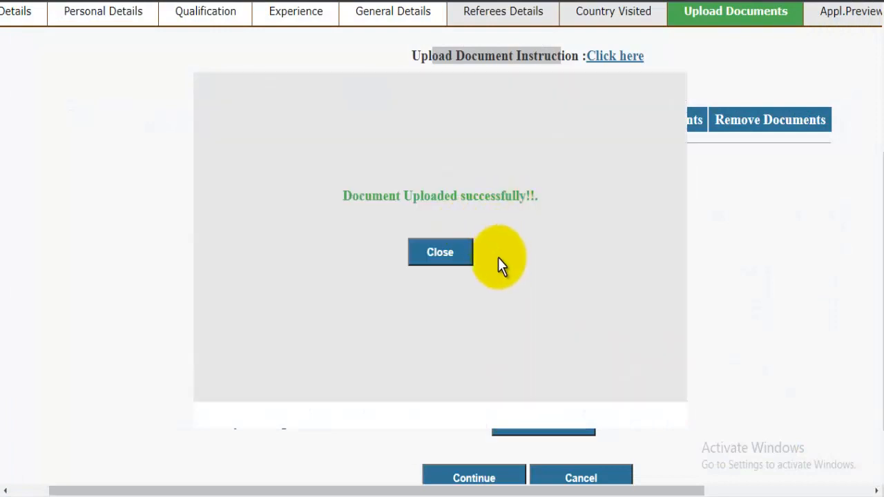
pyautogui.click(446, 250)
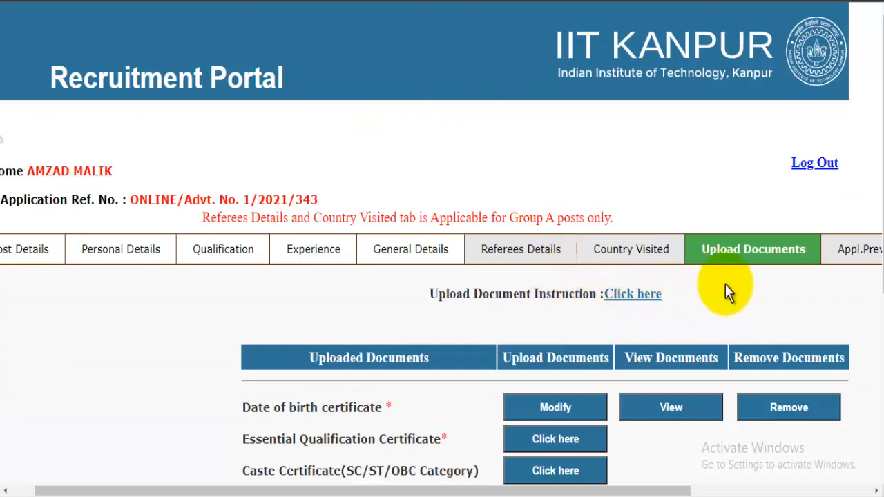
pyautogui.scroll(-1, 744, 274)
pyautogui.scroll(-3, 743, 273)
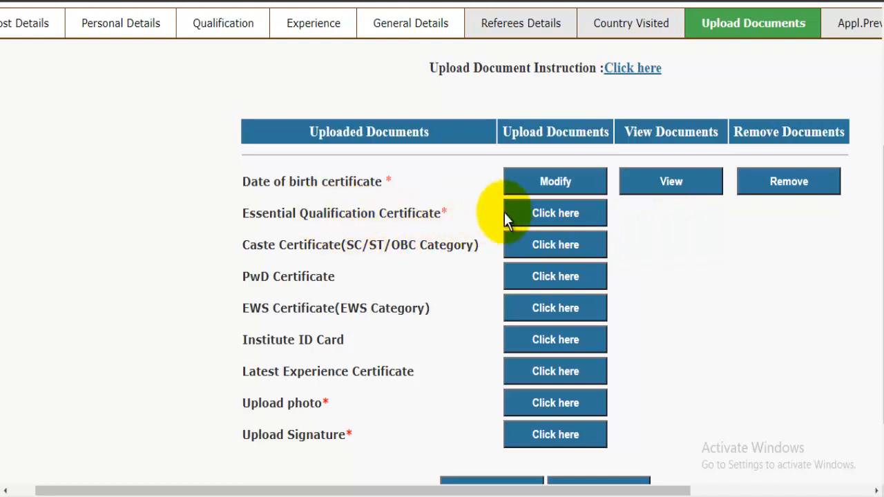
pyautogui.click(557, 214)
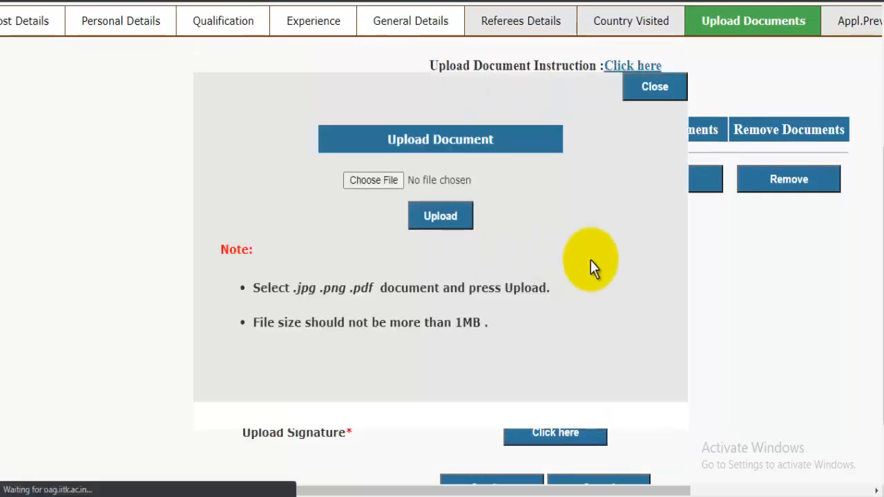
pyautogui.click(668, 95)
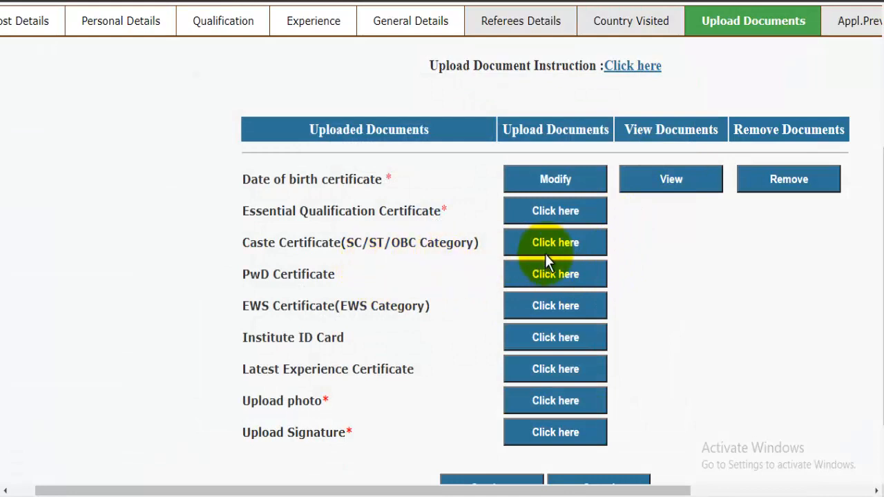
pyautogui.scroll(-1, 547, 261)
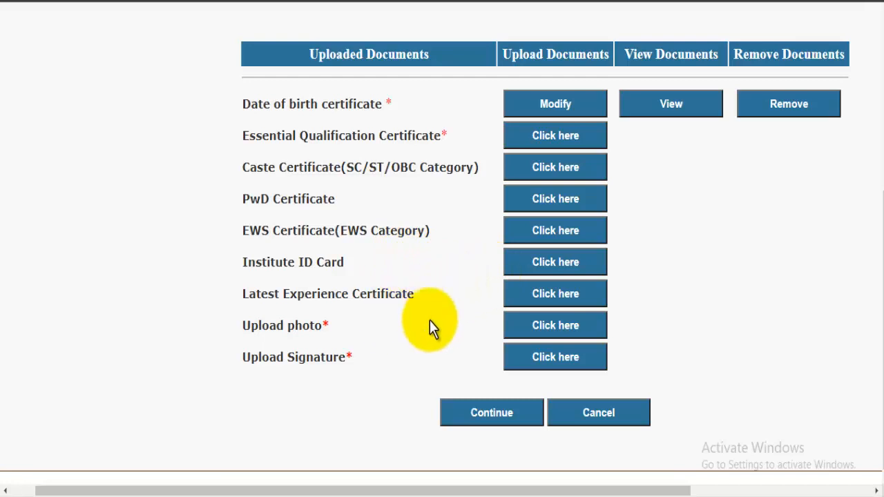
pyautogui.click(550, 326)
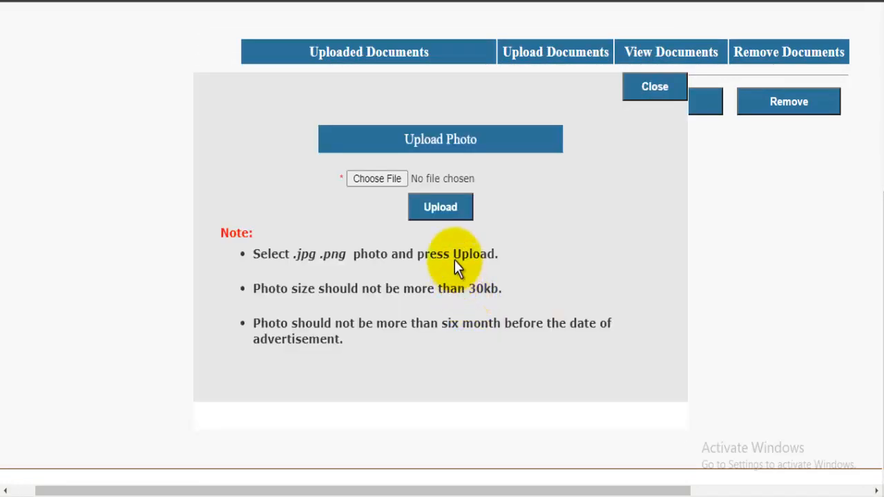
pyautogui.click(384, 184)
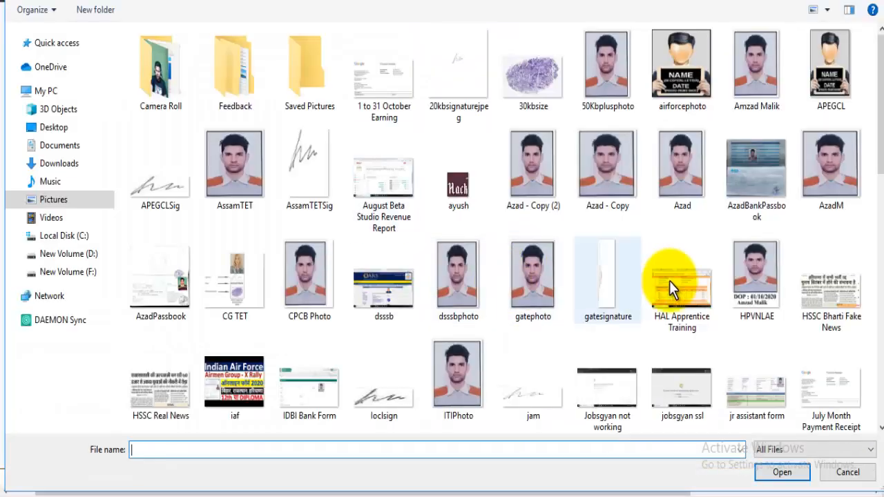
pyautogui.click(828, 185)
pyautogui.click(782, 473)
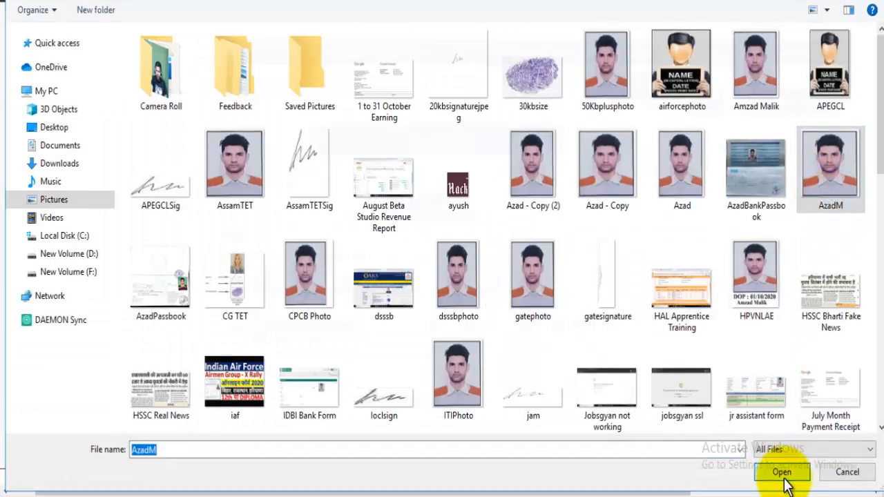
pyautogui.click(458, 214)
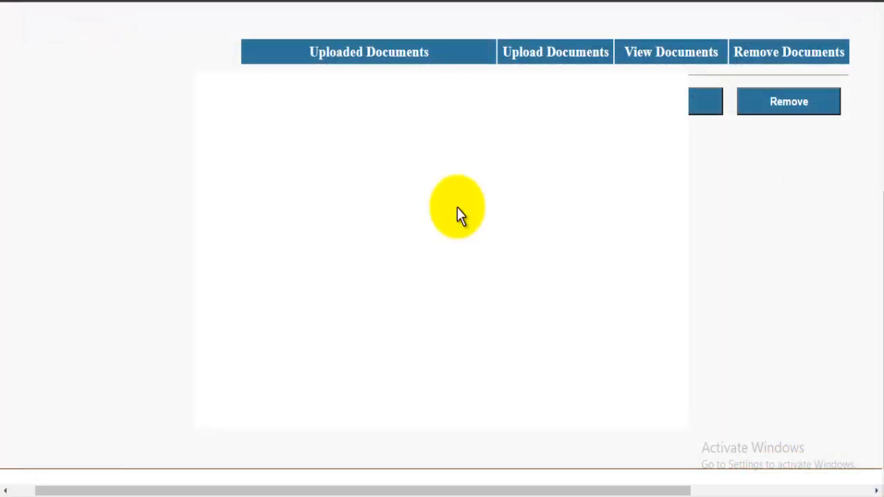
pyautogui.click(469, 190)
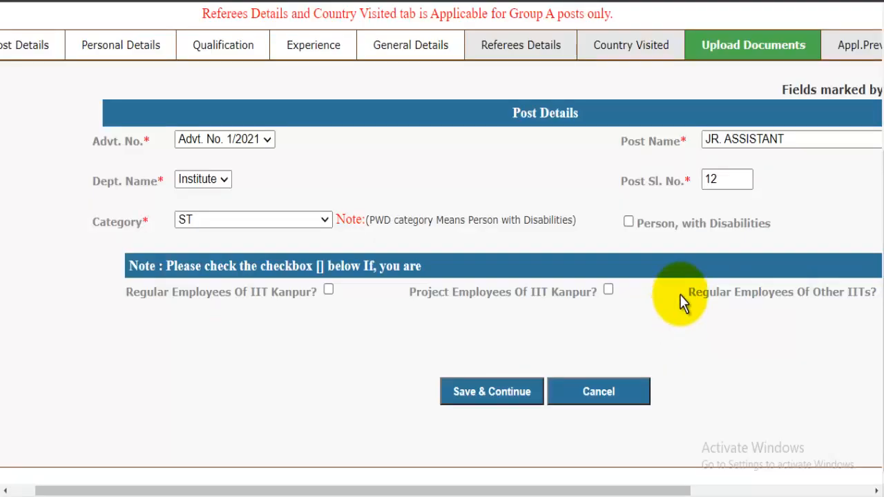
pyautogui.click(730, 49)
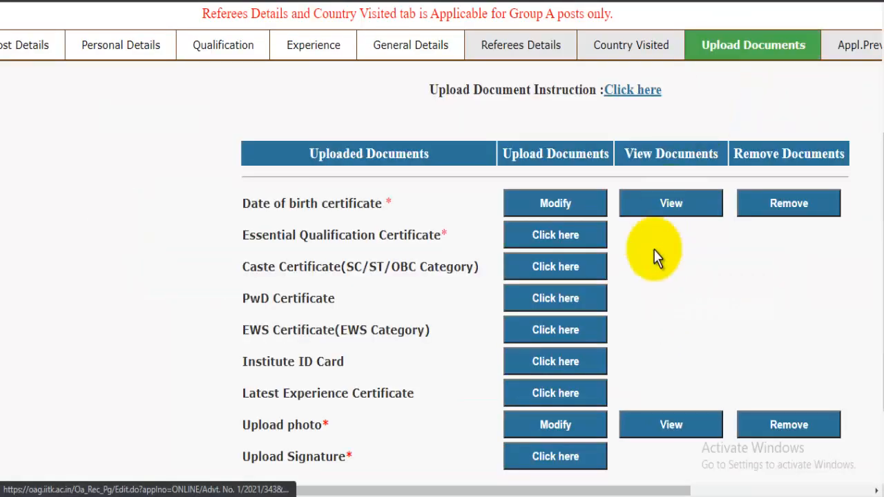
pyautogui.scroll(-3, 622, 259)
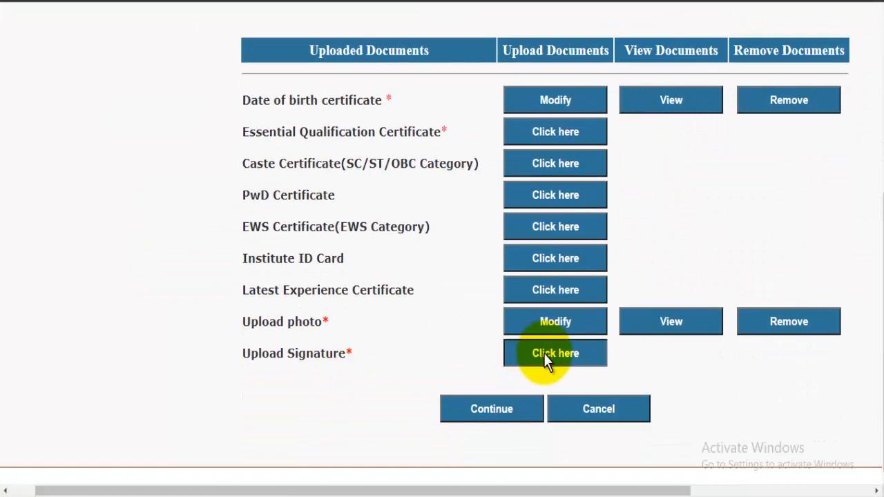
# Upload the signaturerandom image as the signature and return to the Upload Documents list.
pyautogui.click(544, 354)
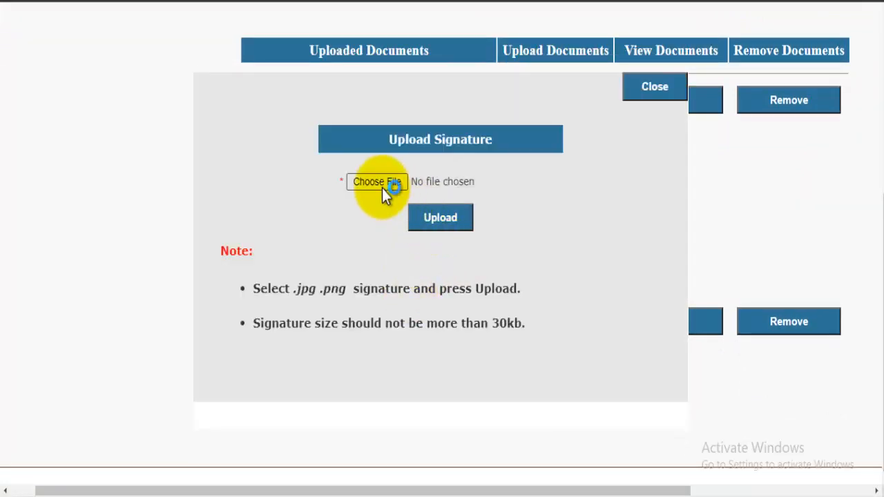
pyautogui.click(382, 188)
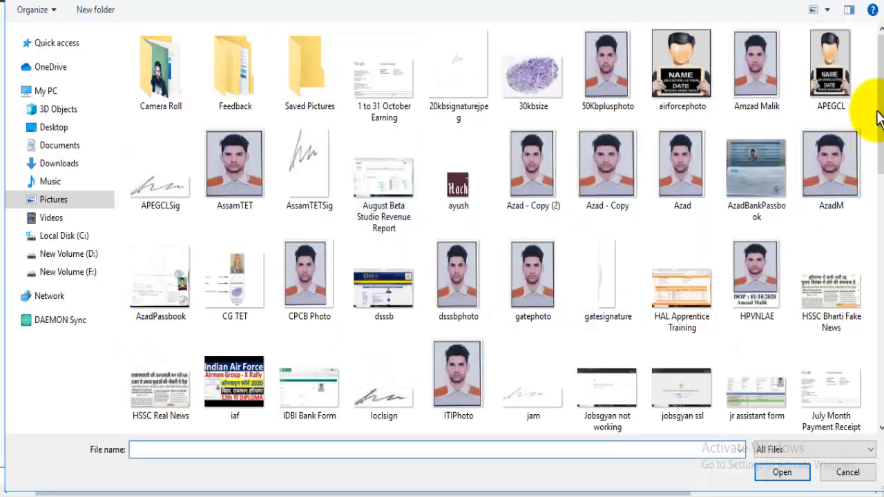
pyautogui.moveTo(878, 118); pyautogui.dragTo(879, 327)
pyautogui.click(180, 359)
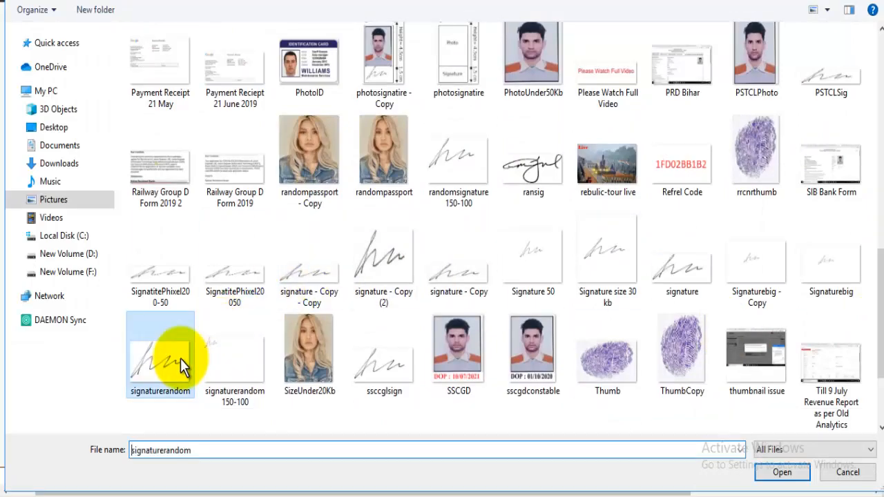
pyautogui.click(792, 475)
pyautogui.click(448, 219)
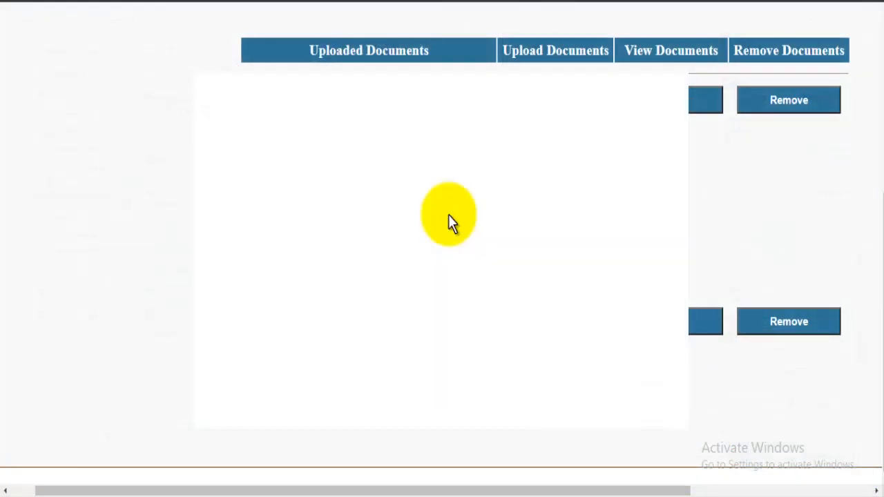
pyautogui.click(442, 141)
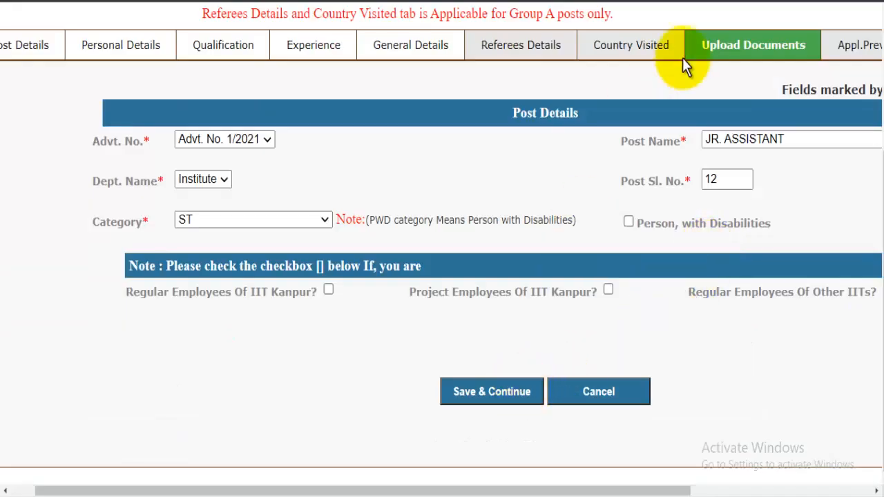
pyautogui.click(737, 50)
pyautogui.scroll(-1, 601, 390)
pyautogui.scroll(-1, 620, 387)
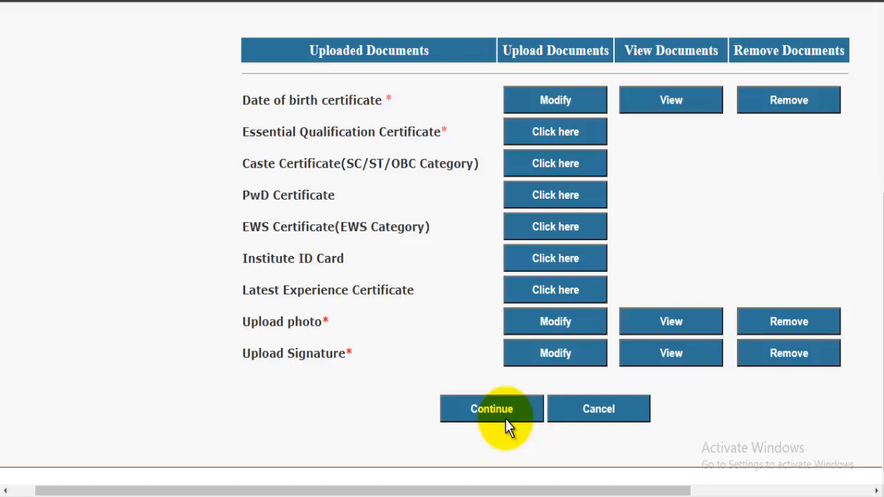
# Continue to the Appl.Preview/PayFees/FinalSubmit section.
pyautogui.click(502, 415)
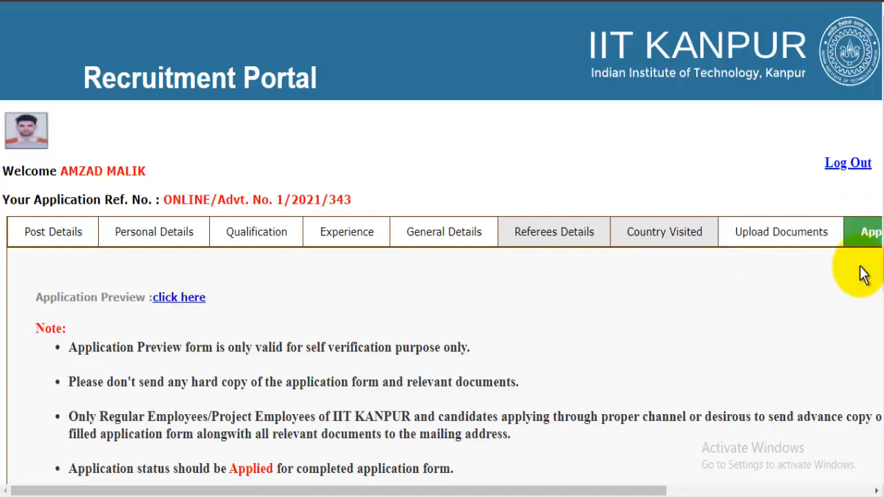
pyautogui.moveTo(612, 490); pyautogui.dragTo(817, 491)
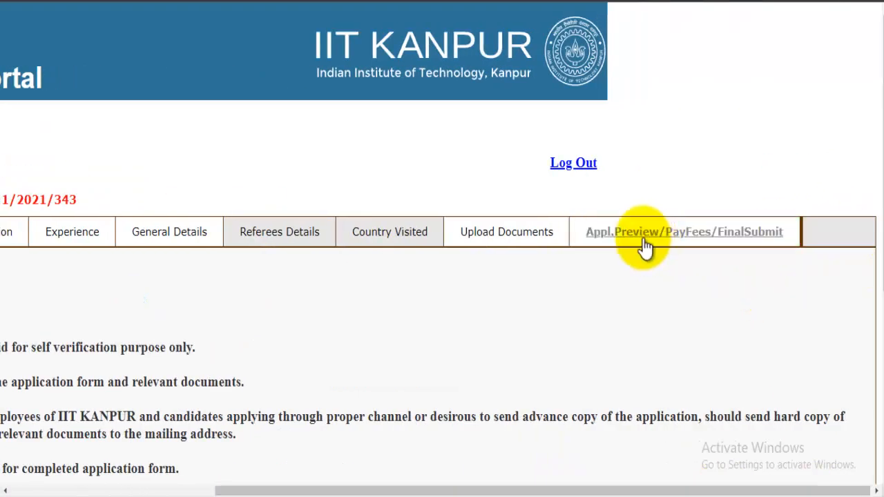
pyautogui.click(667, 237)
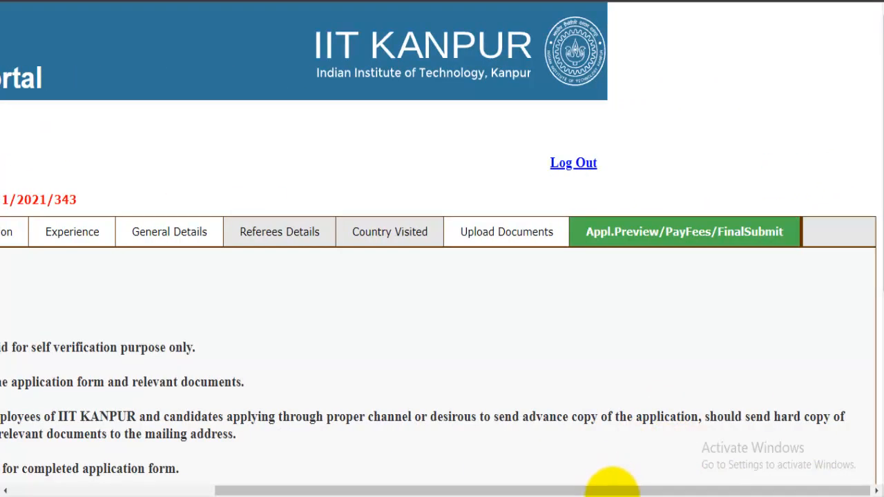
pyautogui.moveTo(592, 490); pyautogui.dragTo(317, 492)
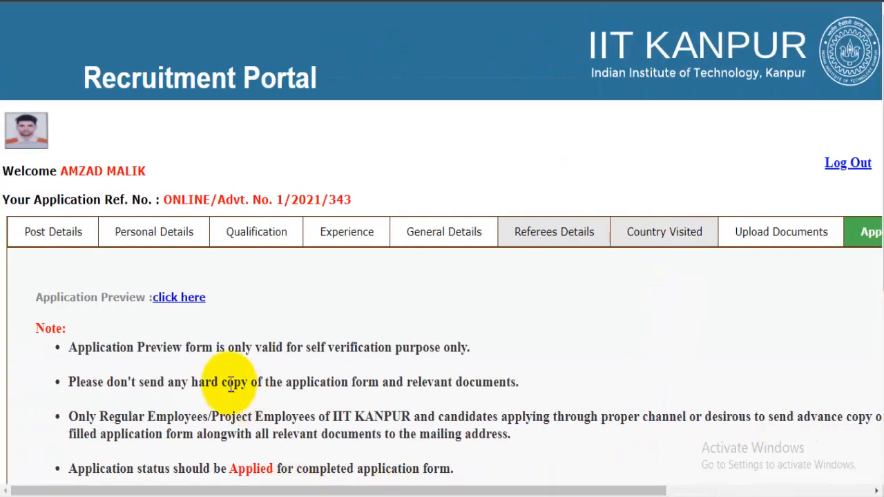
# Download and review the two-page application preview PDF, then return to the final submit page.
pyautogui.click(170, 304)
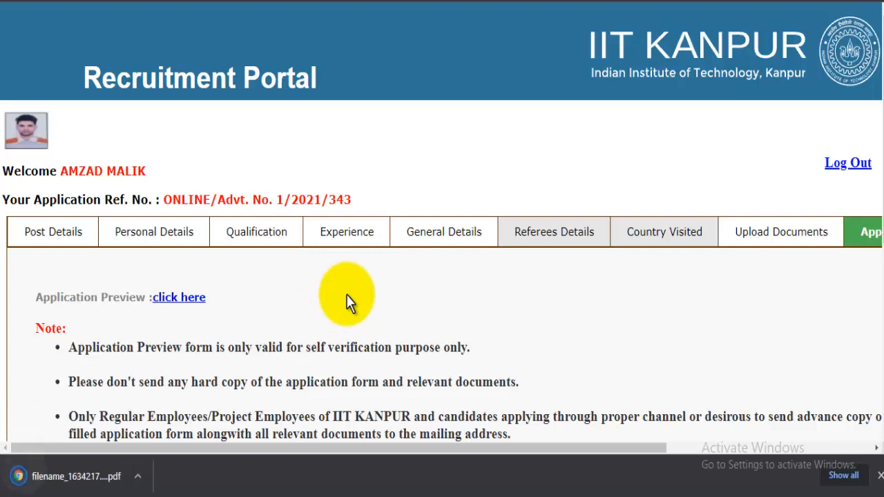
pyautogui.click(149, 482)
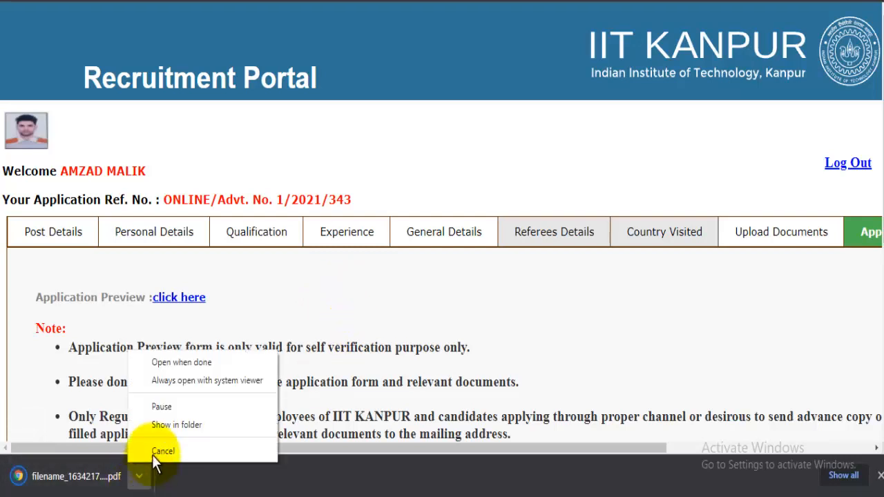
pyautogui.click(182, 366)
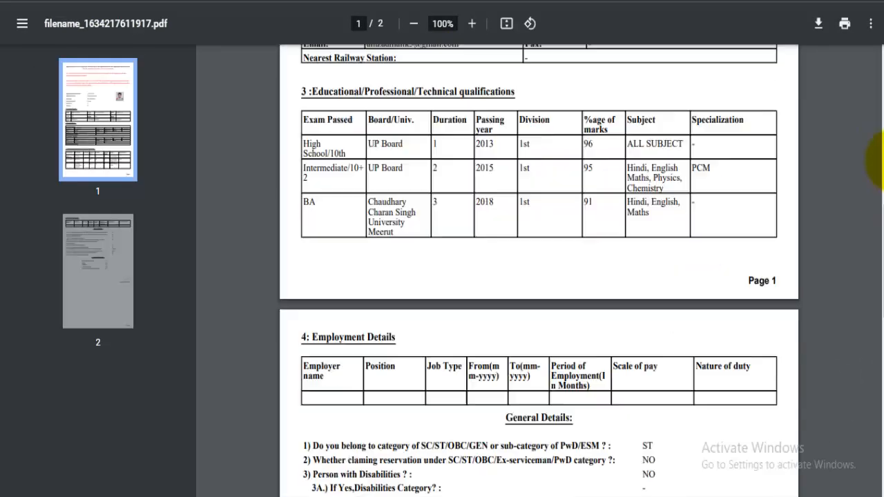
pyautogui.scroll(2, 876, 146)
pyautogui.moveTo(877, 145); pyautogui.dragTo(875, 39)
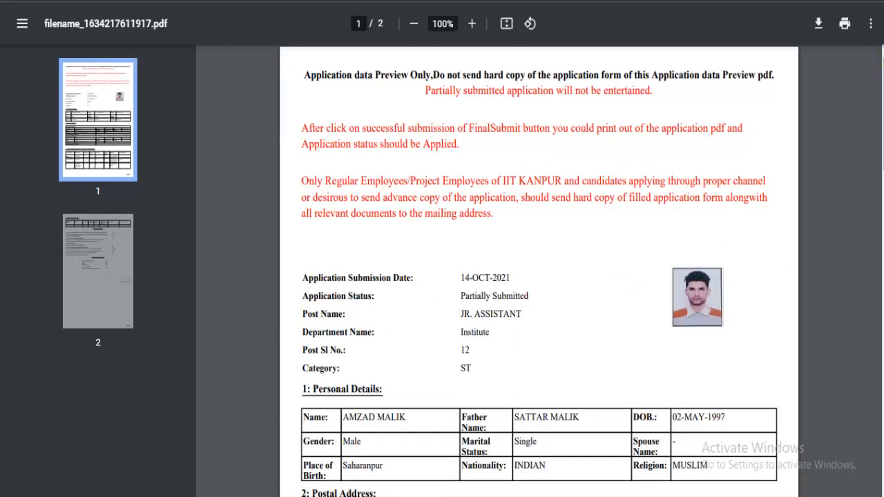
pyautogui.click(332, 1)
pyautogui.scroll(-3, 433, 277)
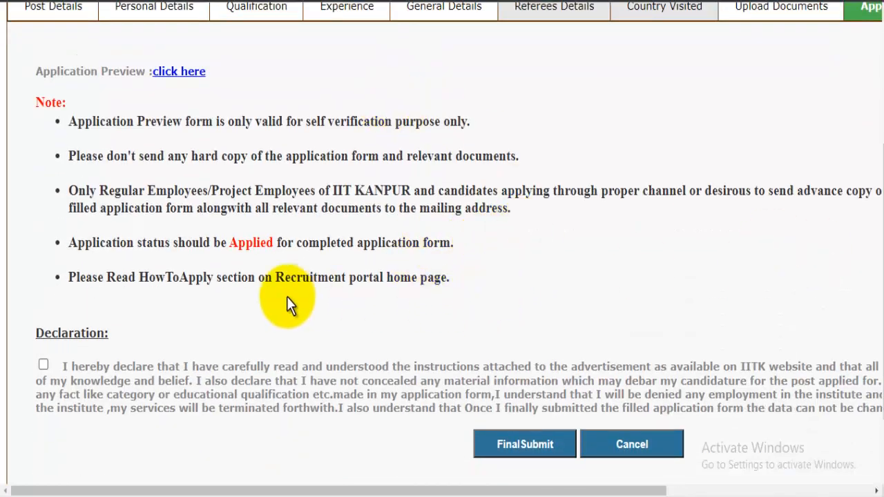
# Accept the declaration and final-submit the application, confirming with OK.
pyautogui.click(44, 365)
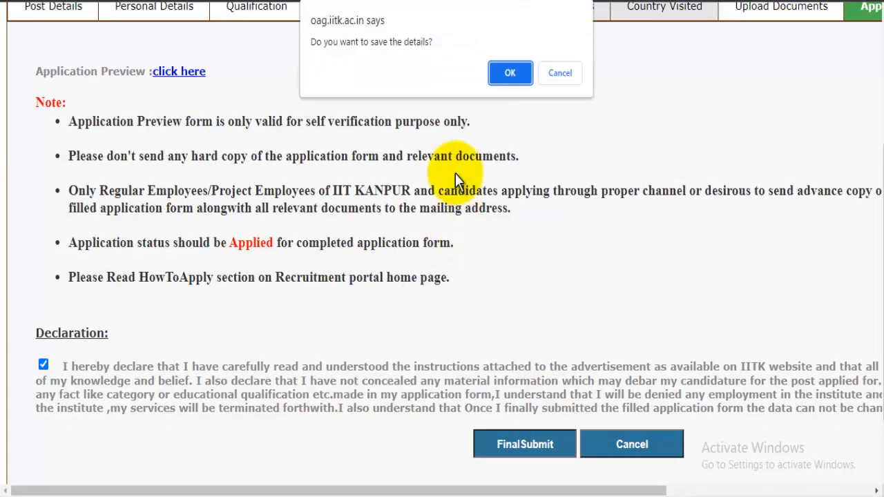
pyautogui.click(517, 72)
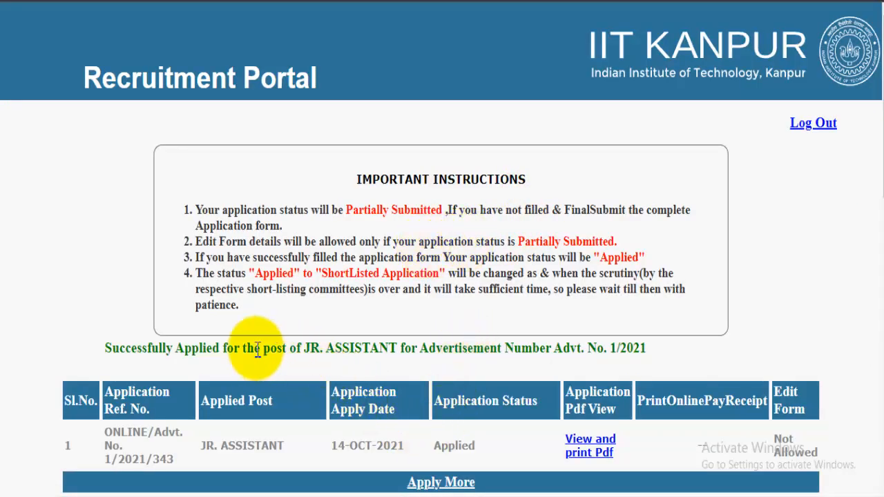
# Download the submitted JR. ASSISTANT application via 'View and print Pdf', then switch browser windows.
pyautogui.moveTo(246, 348); pyautogui.dragTo(485, 348)
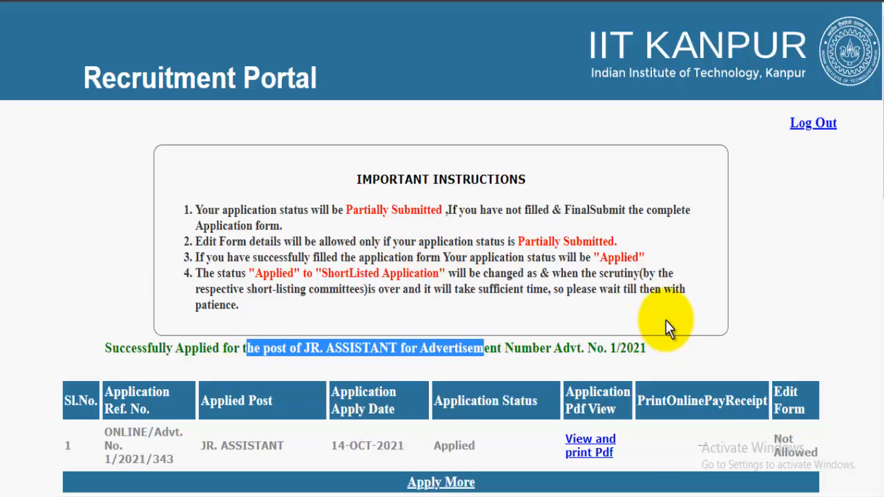
pyautogui.scroll(-3, 700, 300)
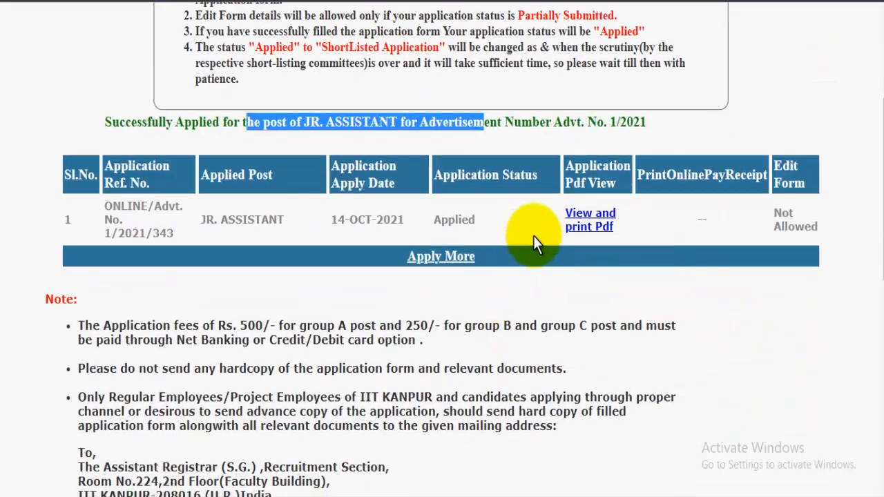
pyautogui.click(586, 234)
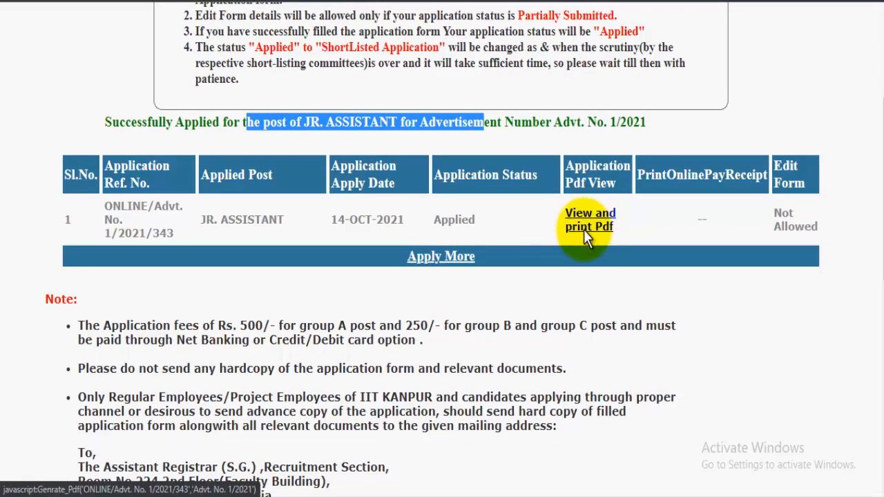
pyautogui.scroll(-4, 586, 235)
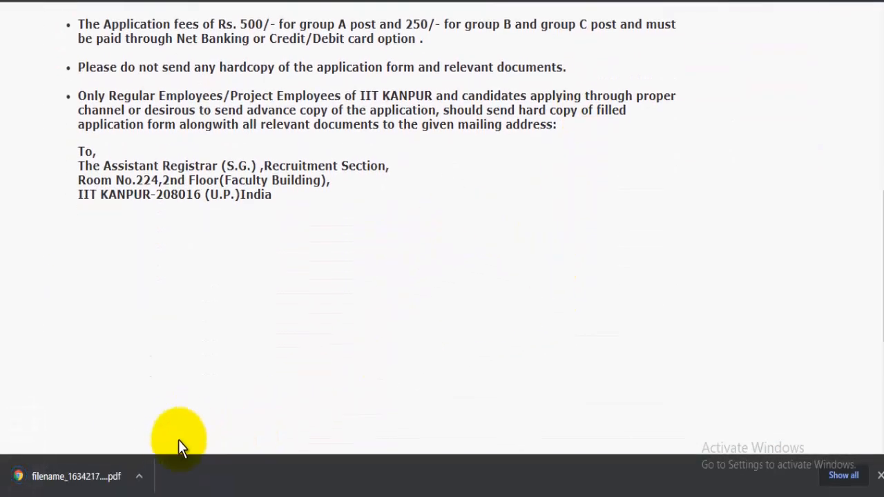
pyautogui.scroll(5, 516, 200)
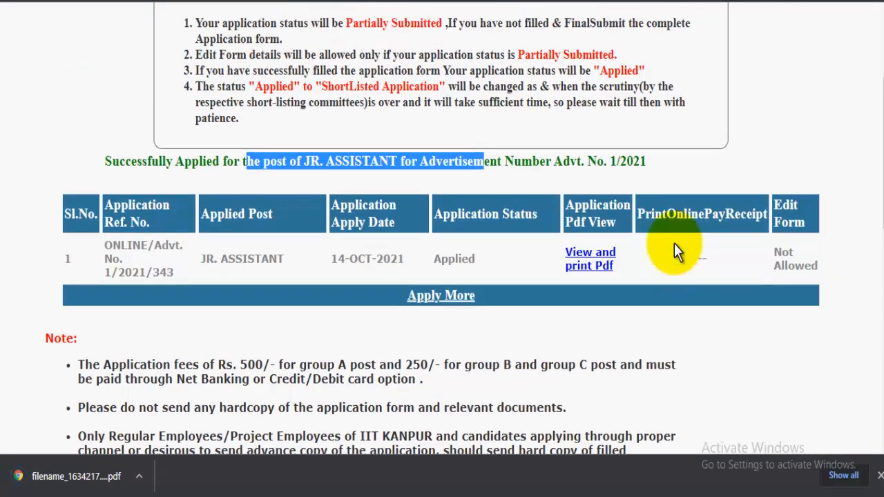
pyautogui.scroll(3, 675, 247)
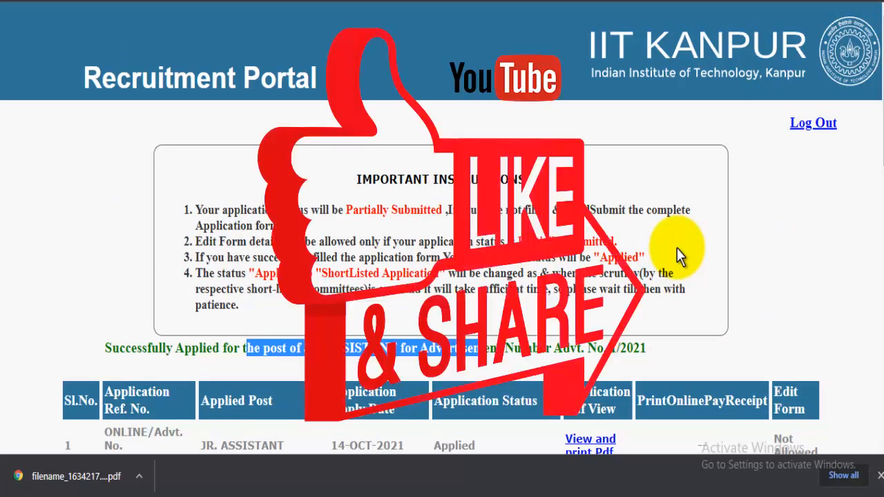
pyautogui.moveTo(297, 492)
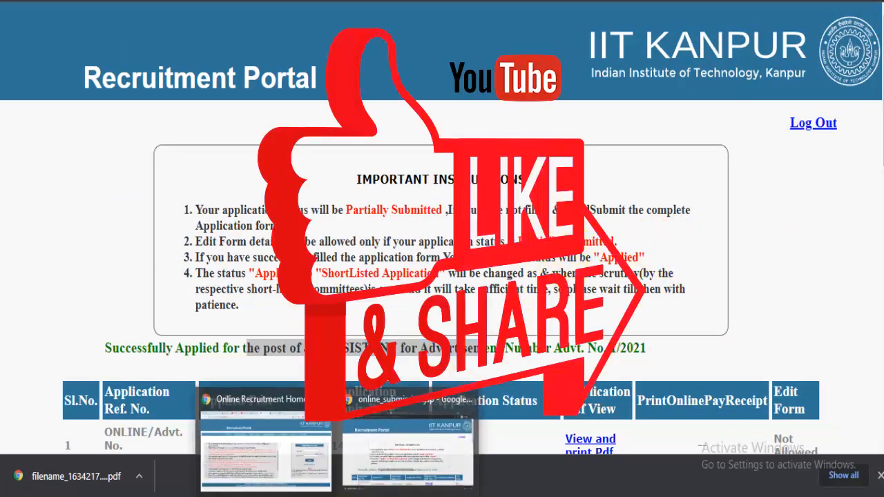
pyautogui.click(300, 474)
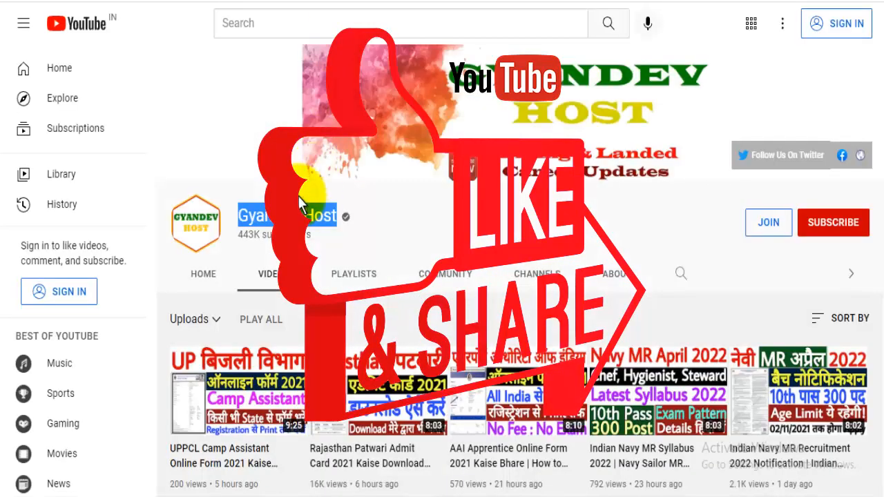